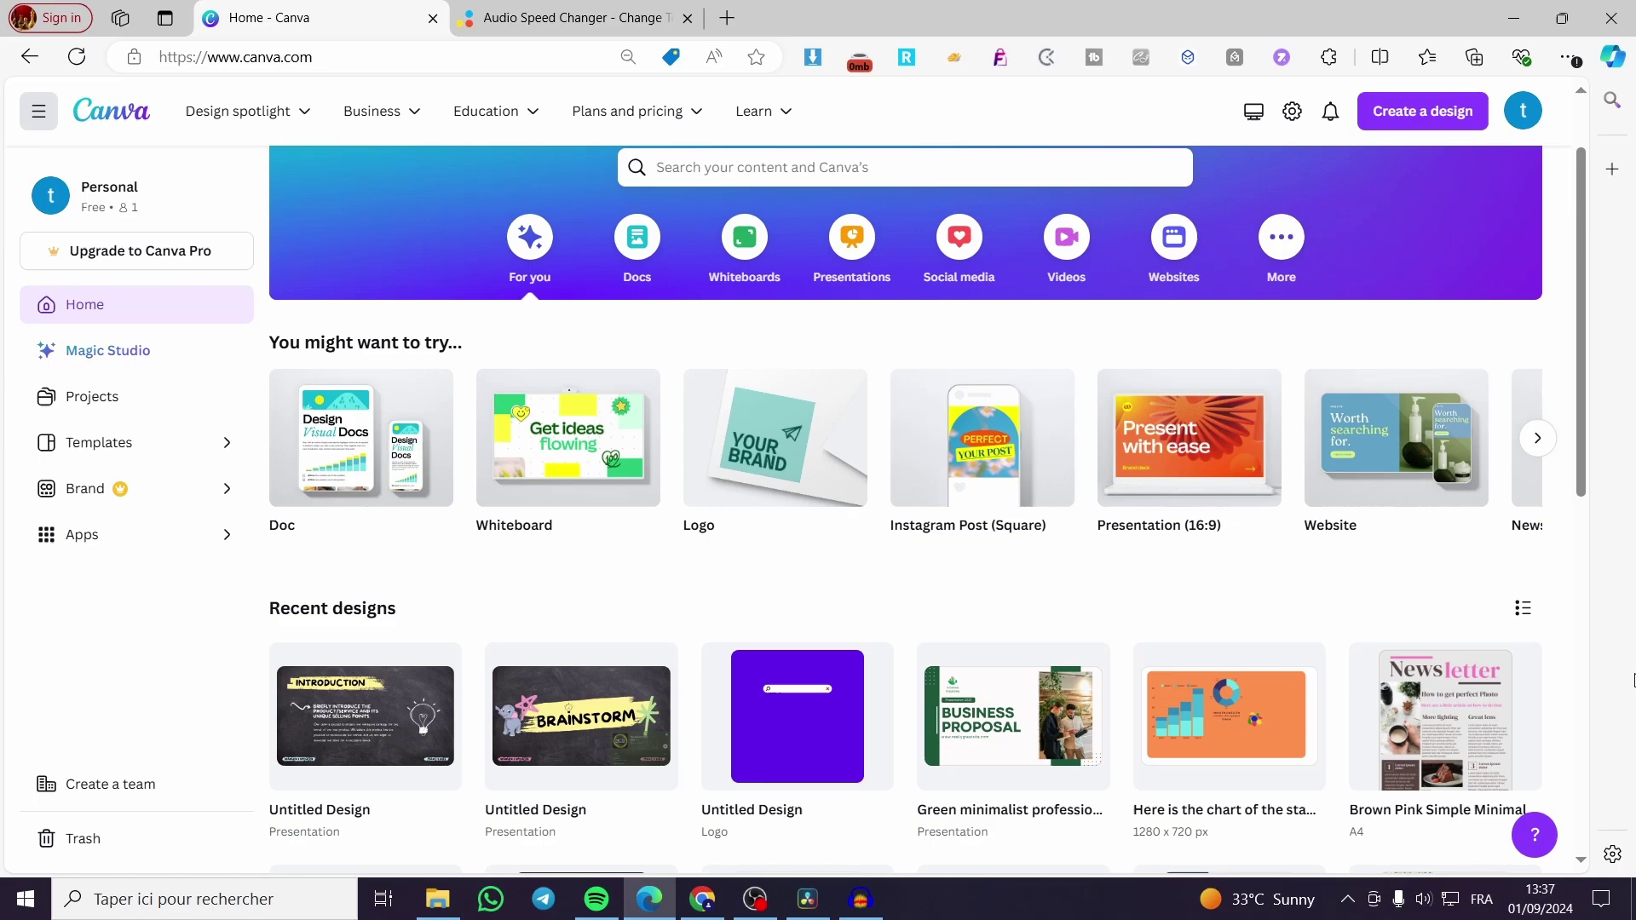
Step: Open the chalkboard presentation's Target Audience slide and select its 8.2s audio track
mouse_move(1541, 686)
mouse_move(886, 849)
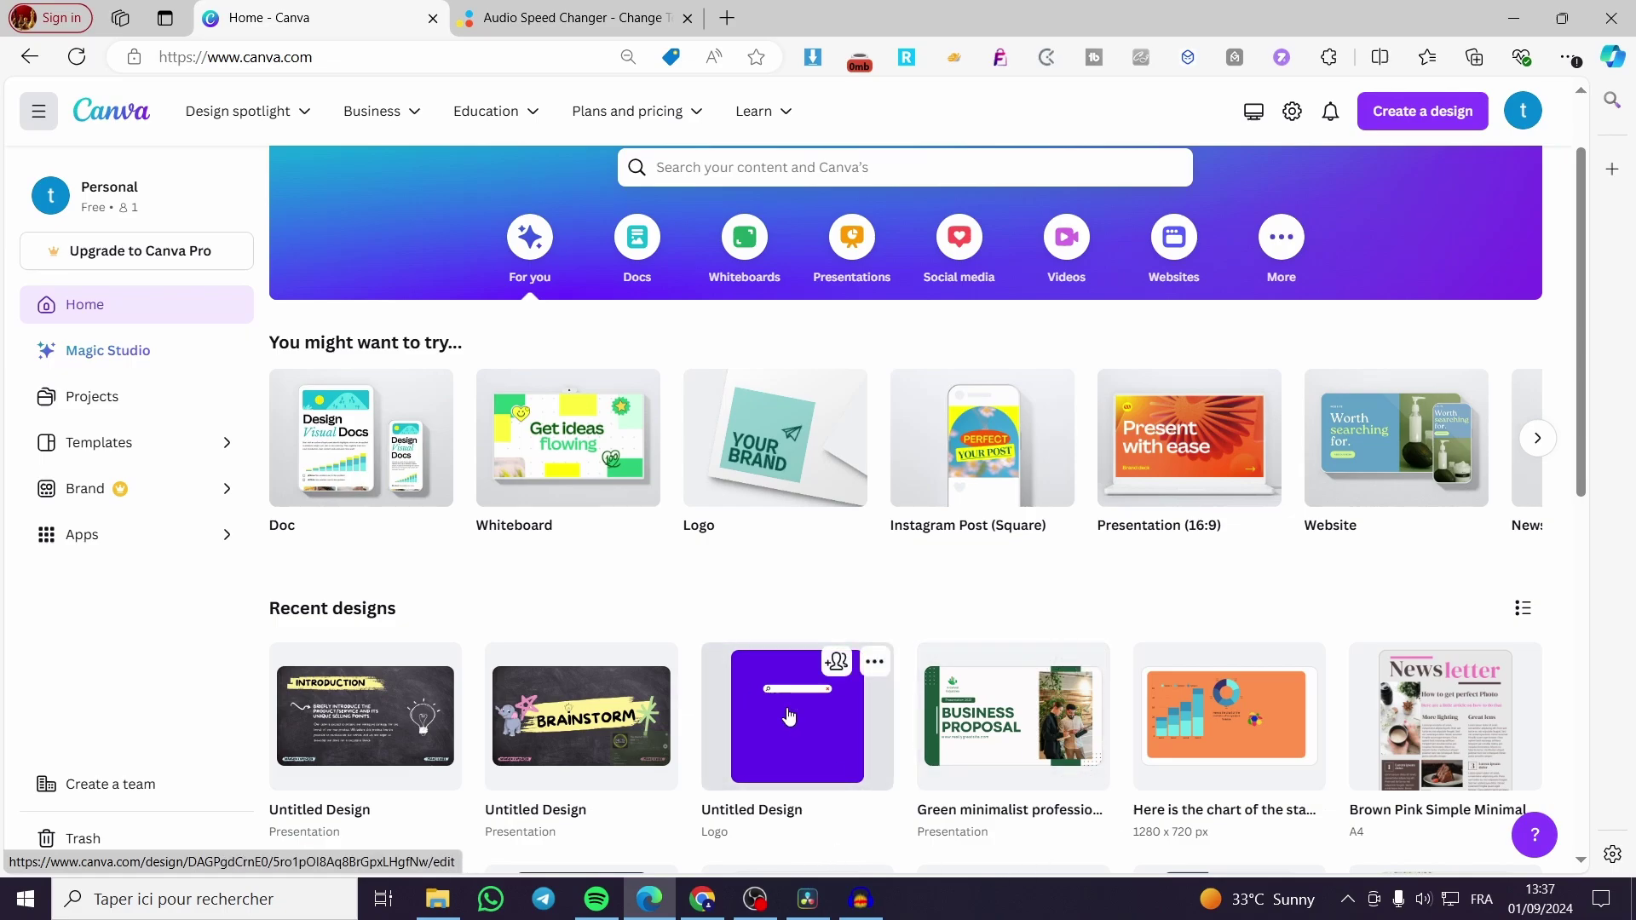
mouse_move(599, 658)
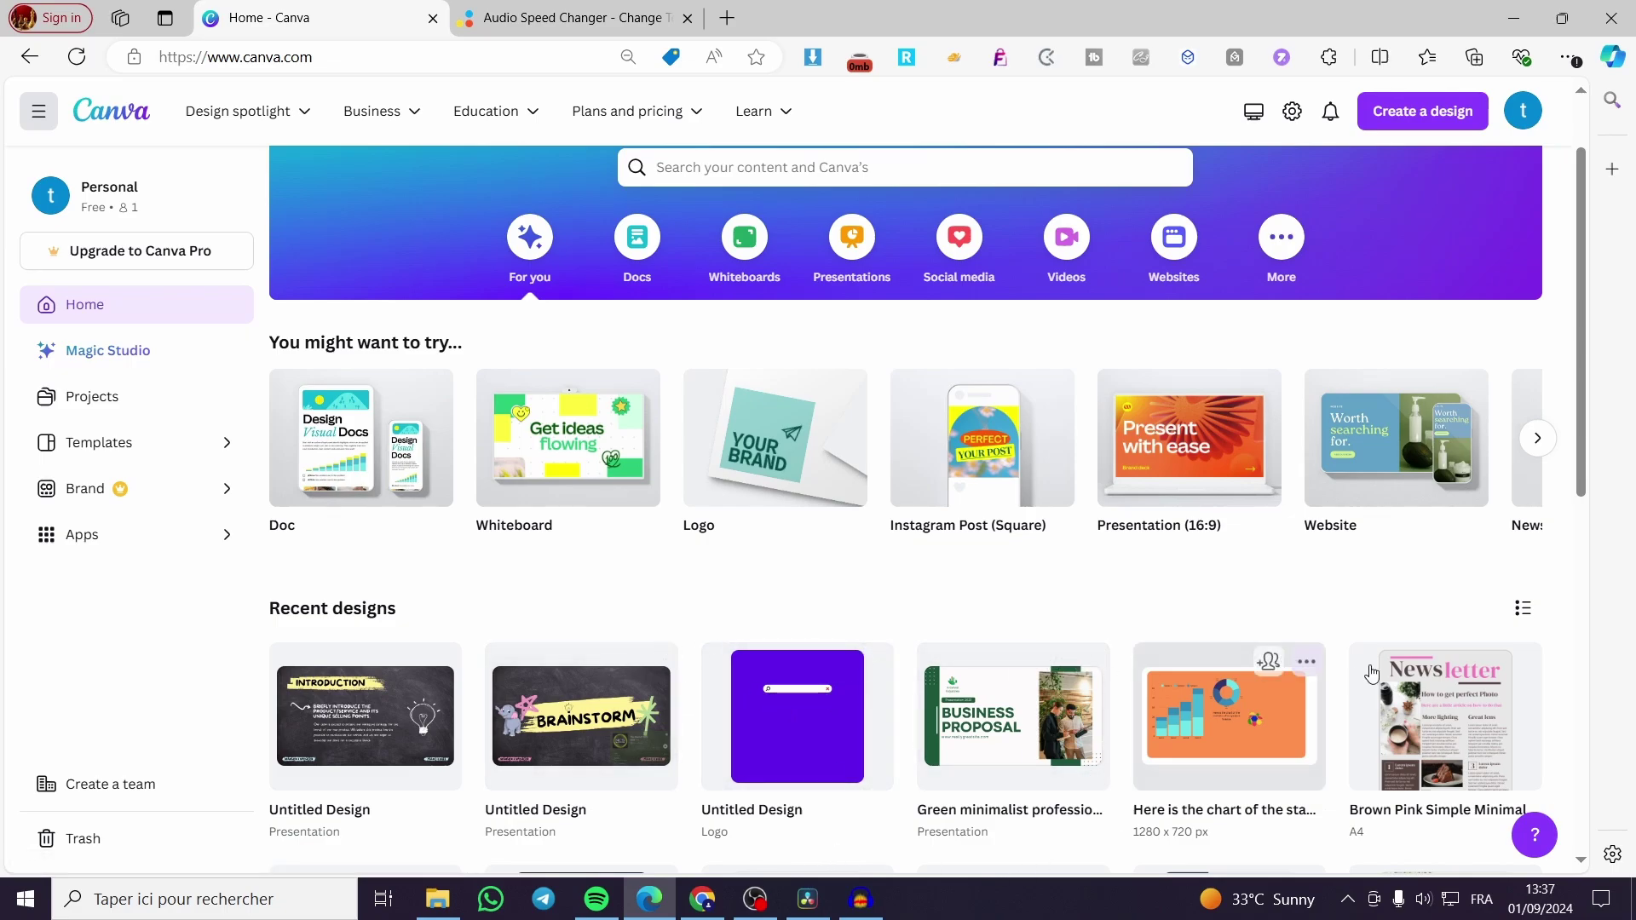
mouse_move(509, 537)
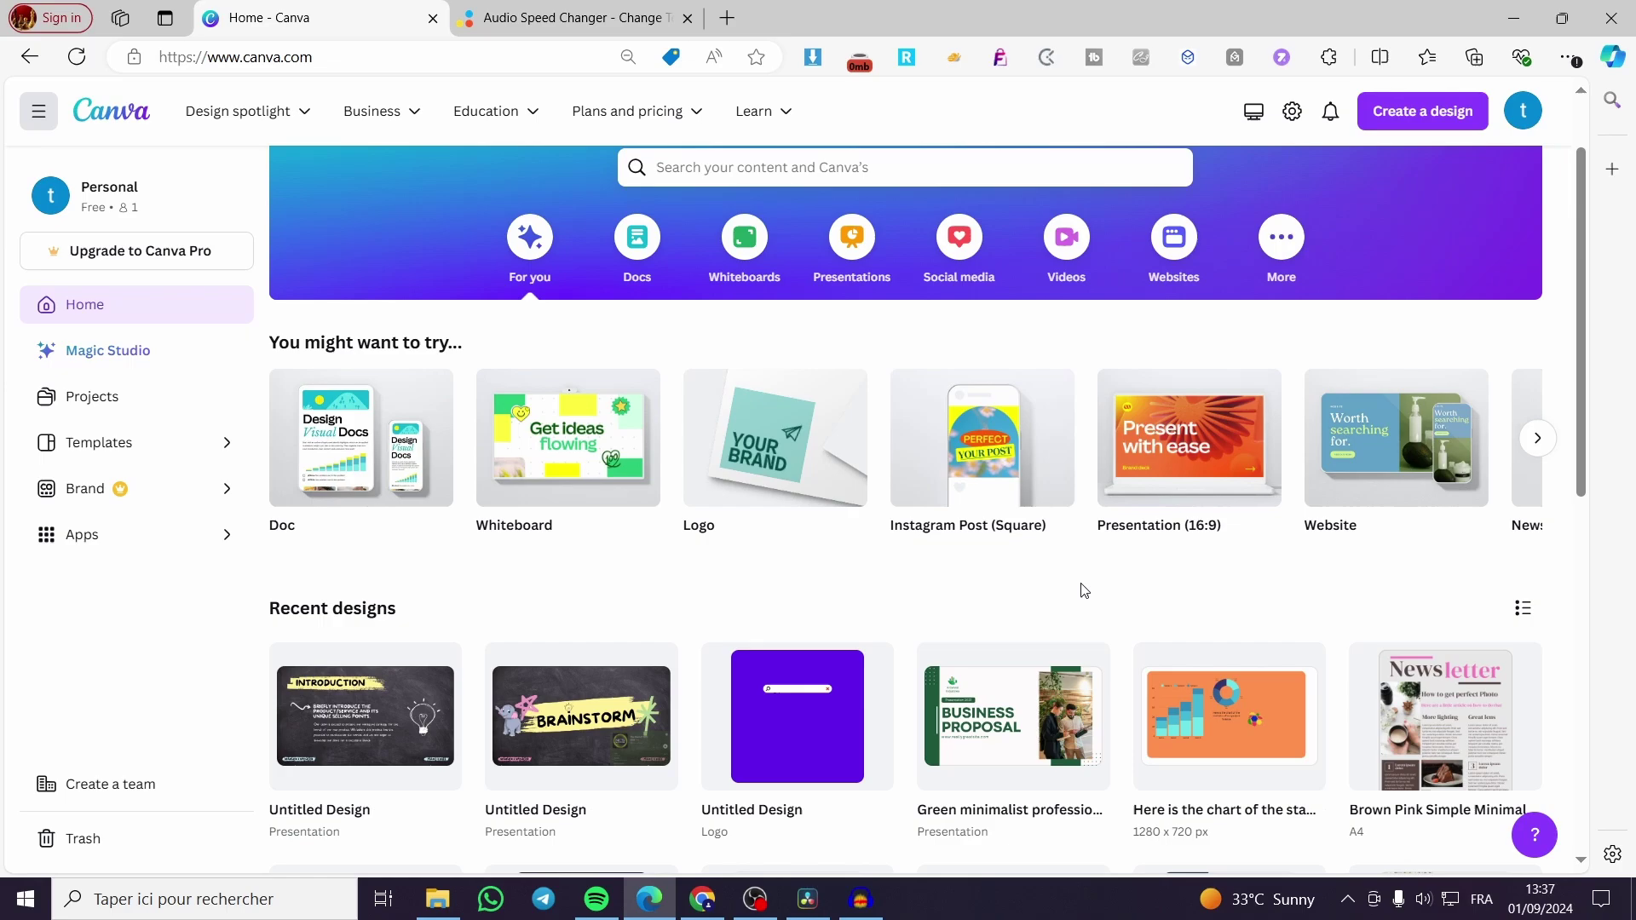
scroll(1340, 555, "down", 1)
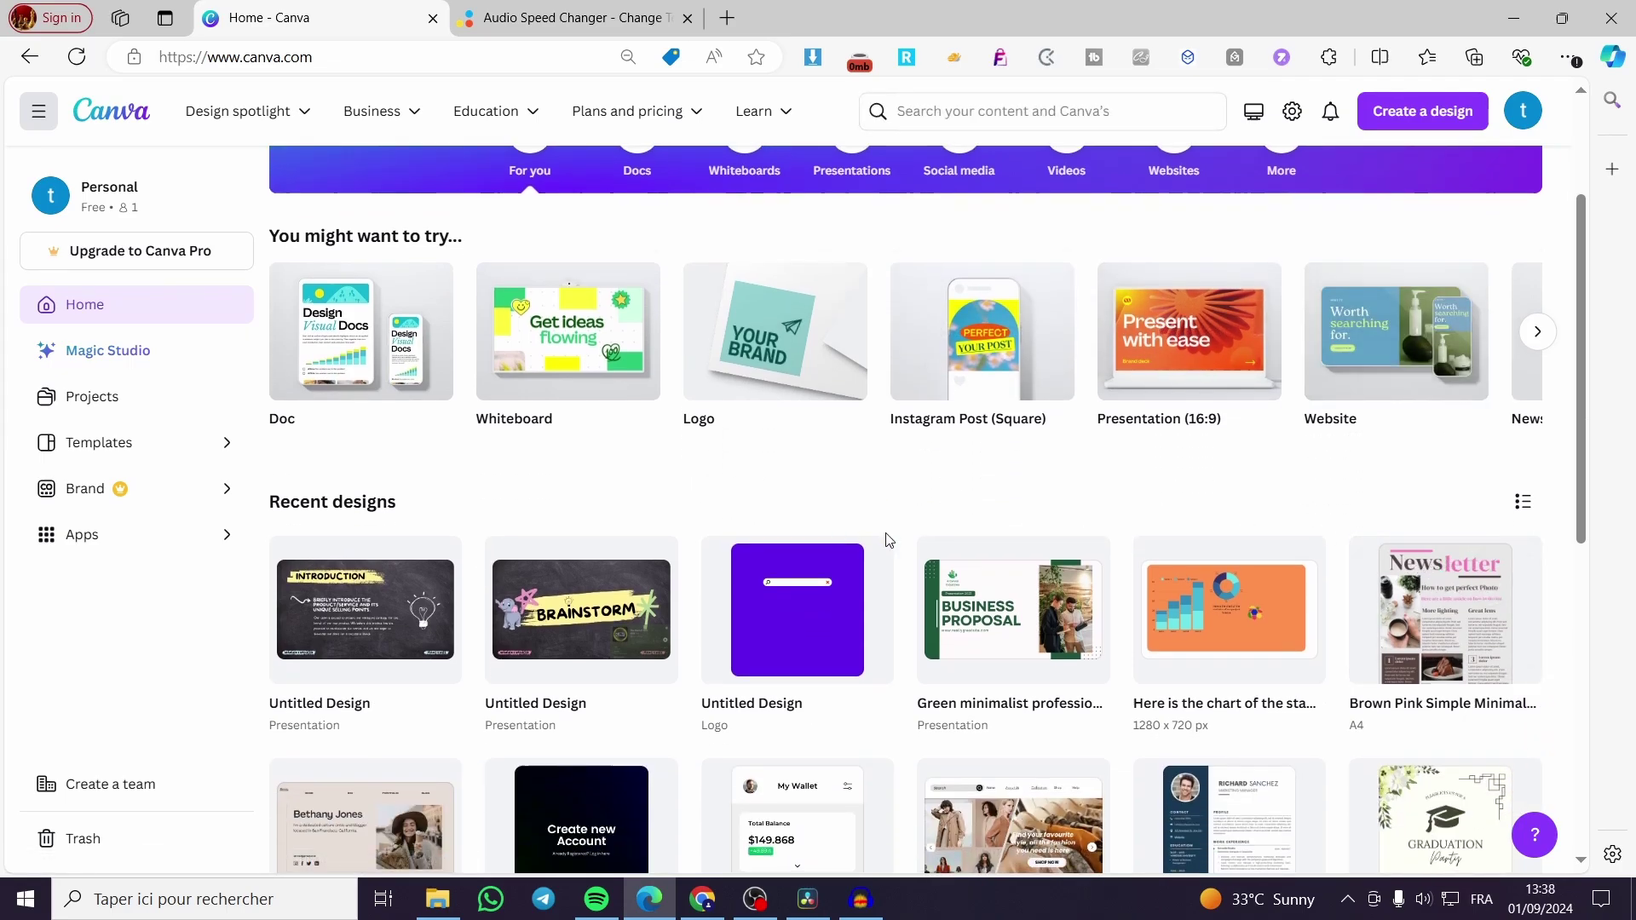
mouse_move(546, 631)
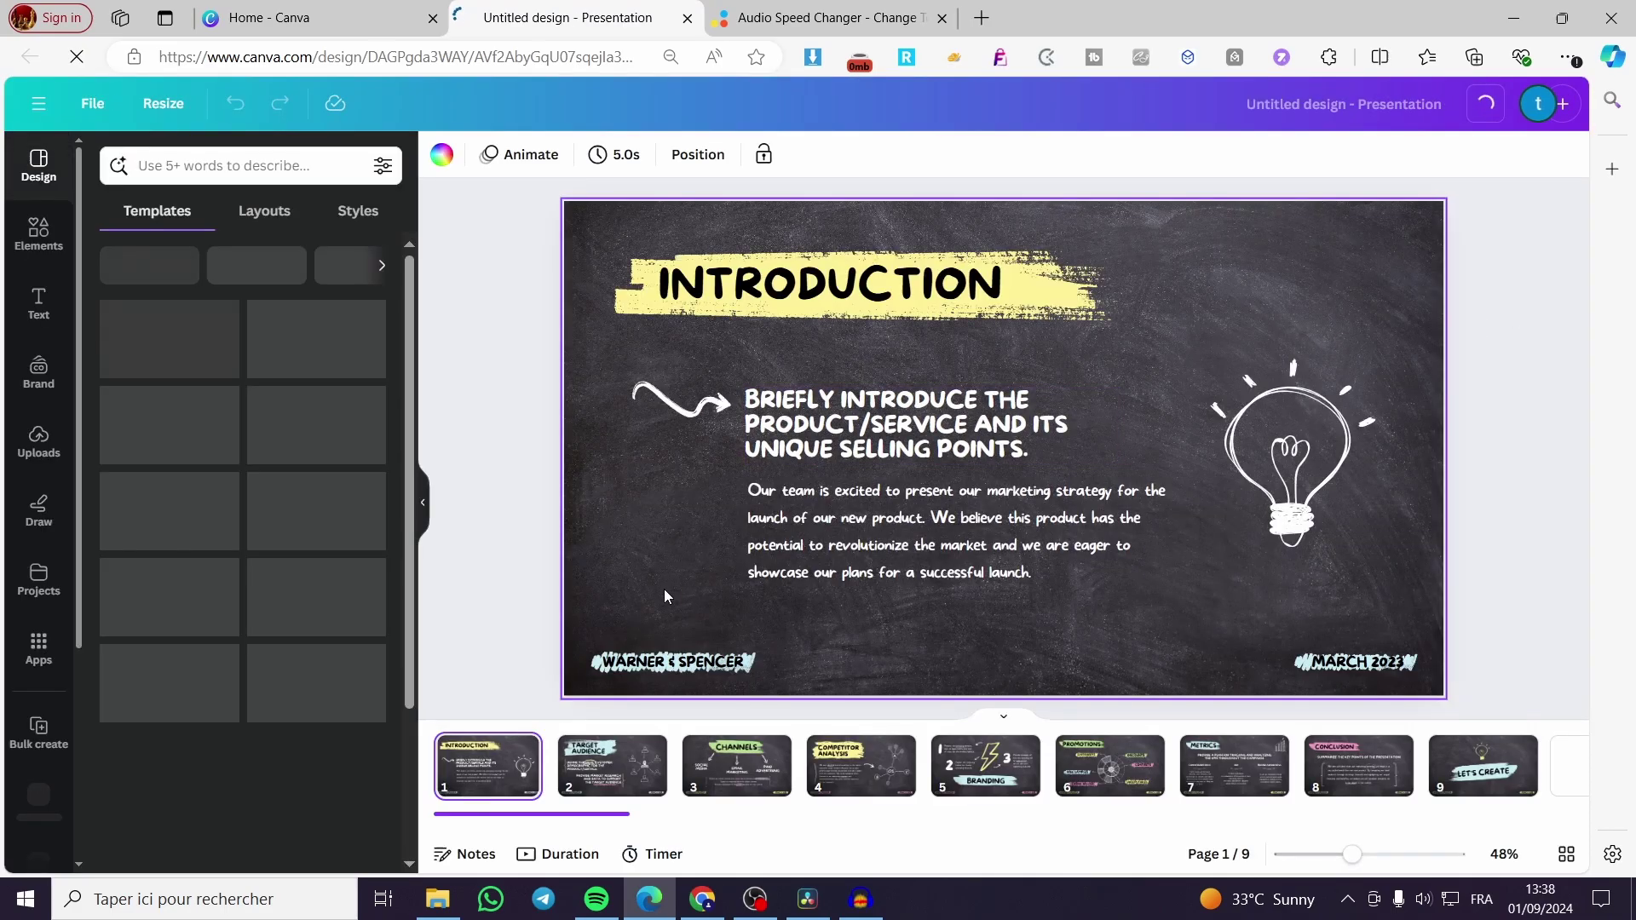
left_click(576, 791)
left_click(600, 814)
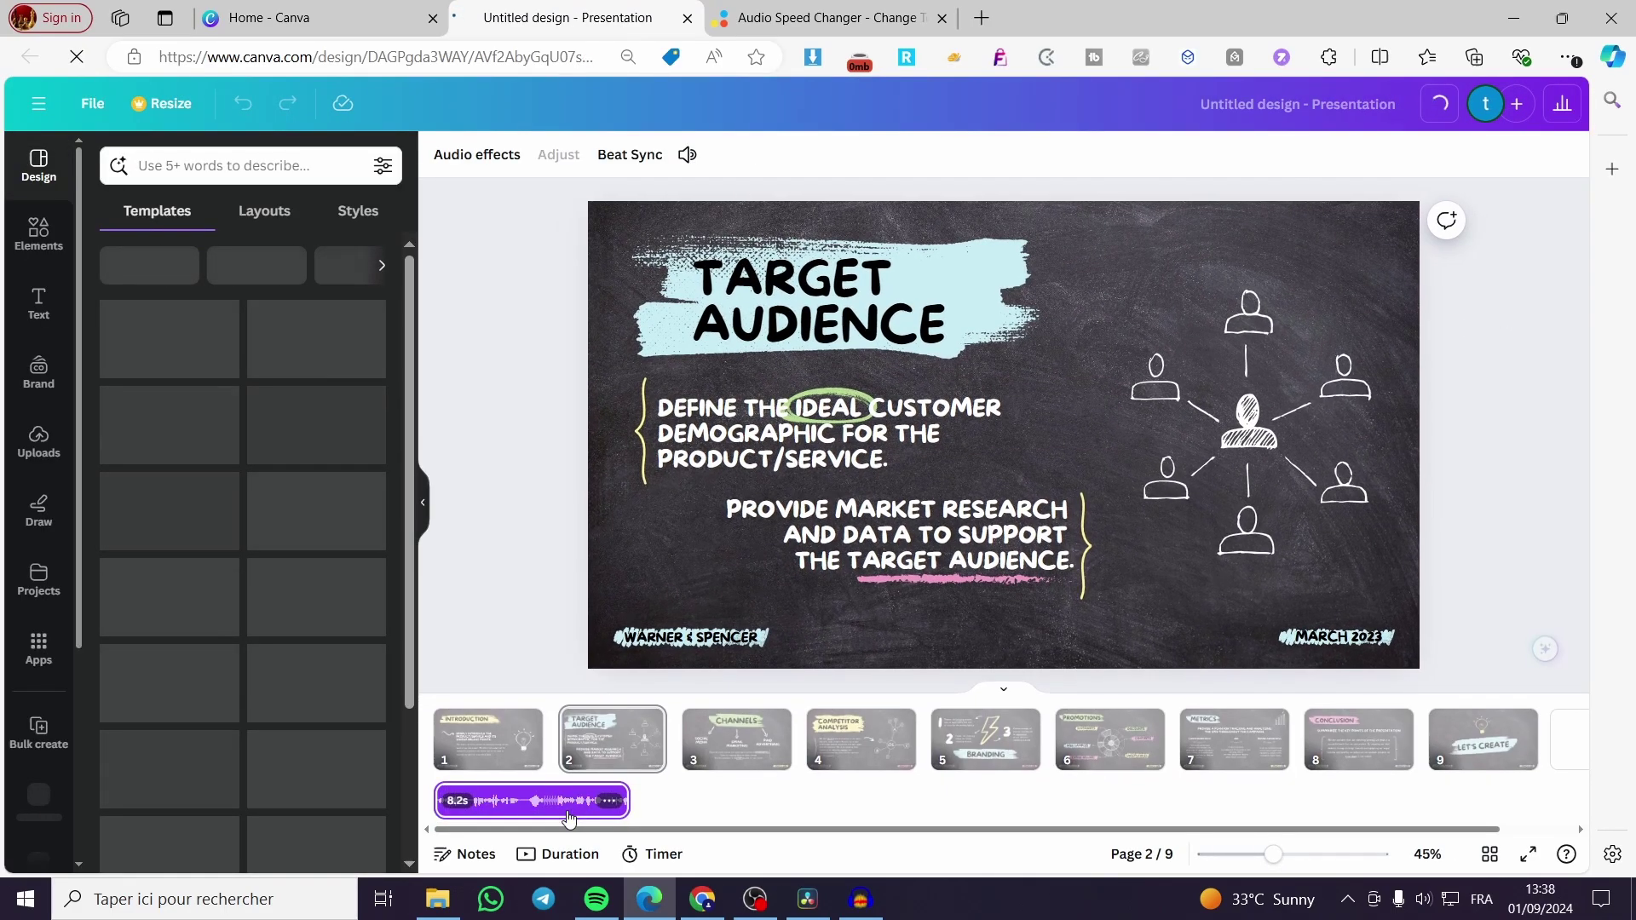
Step: Check the audio track's options, list the Uploads > Audio files, then go to the mp3cut tab
left_click(602, 802)
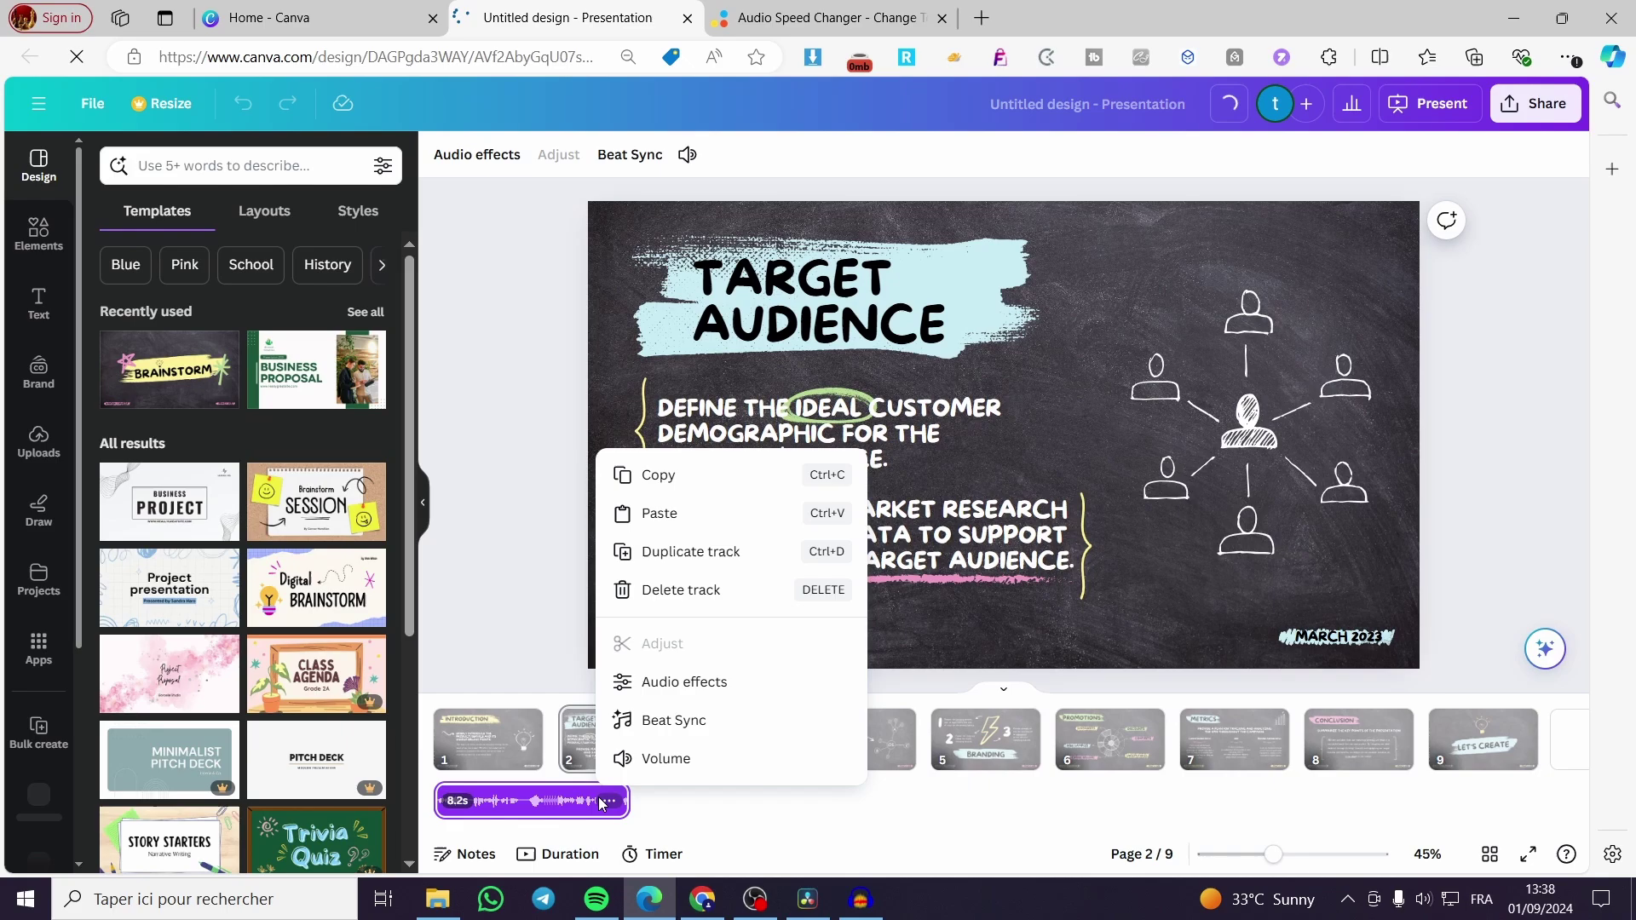
left_click(667, 805)
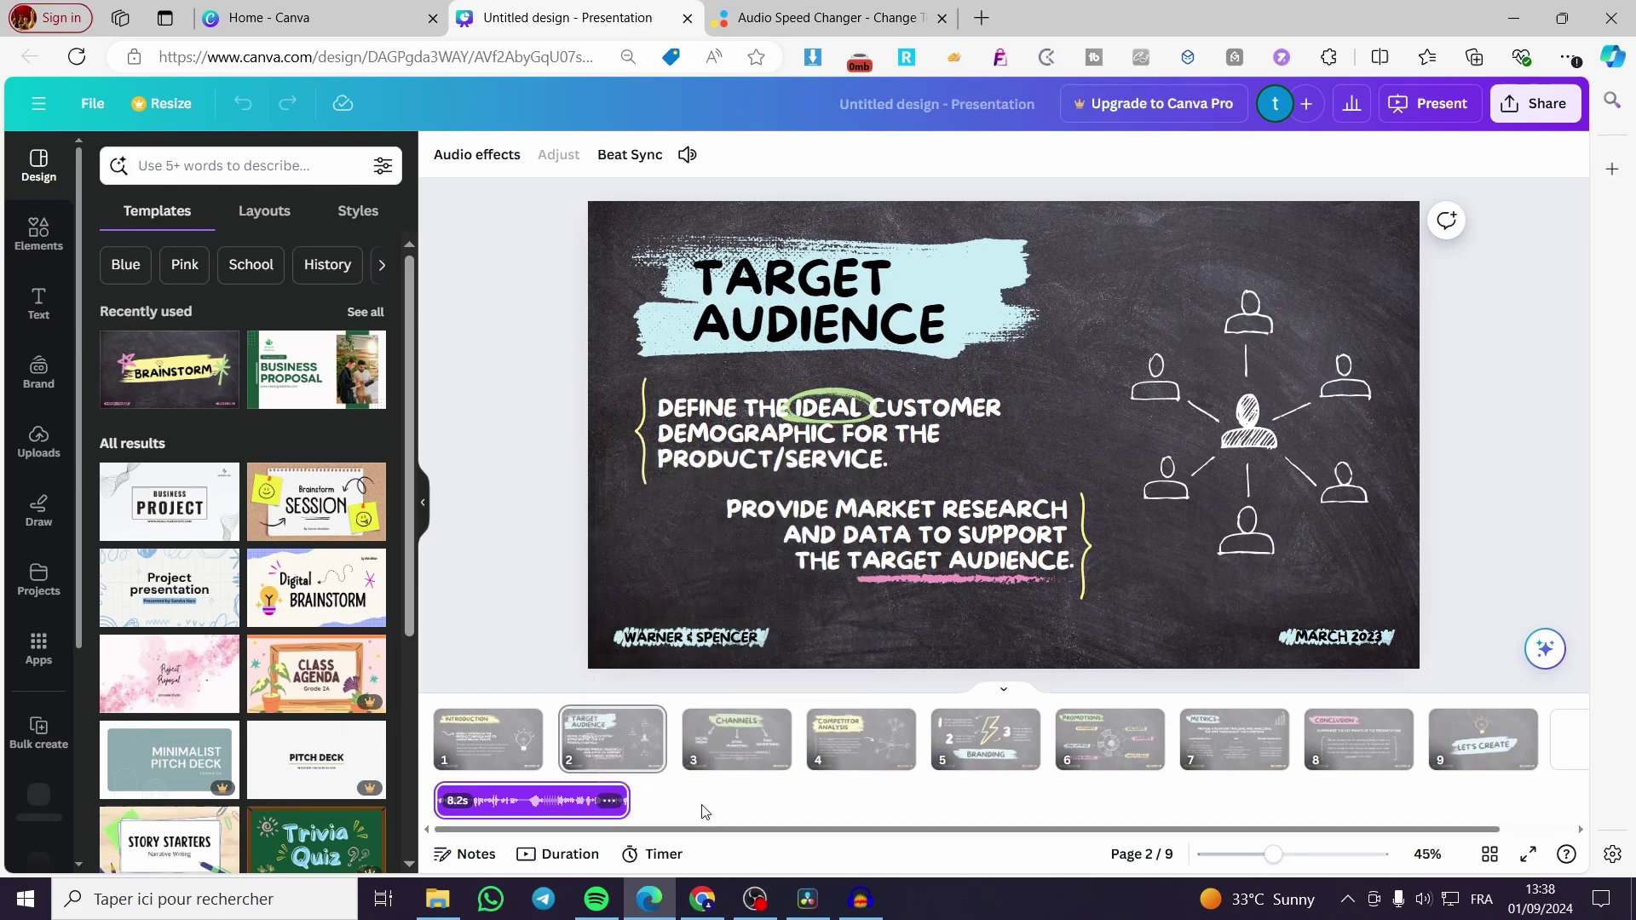
left_click(606, 801)
left_click(30, 438)
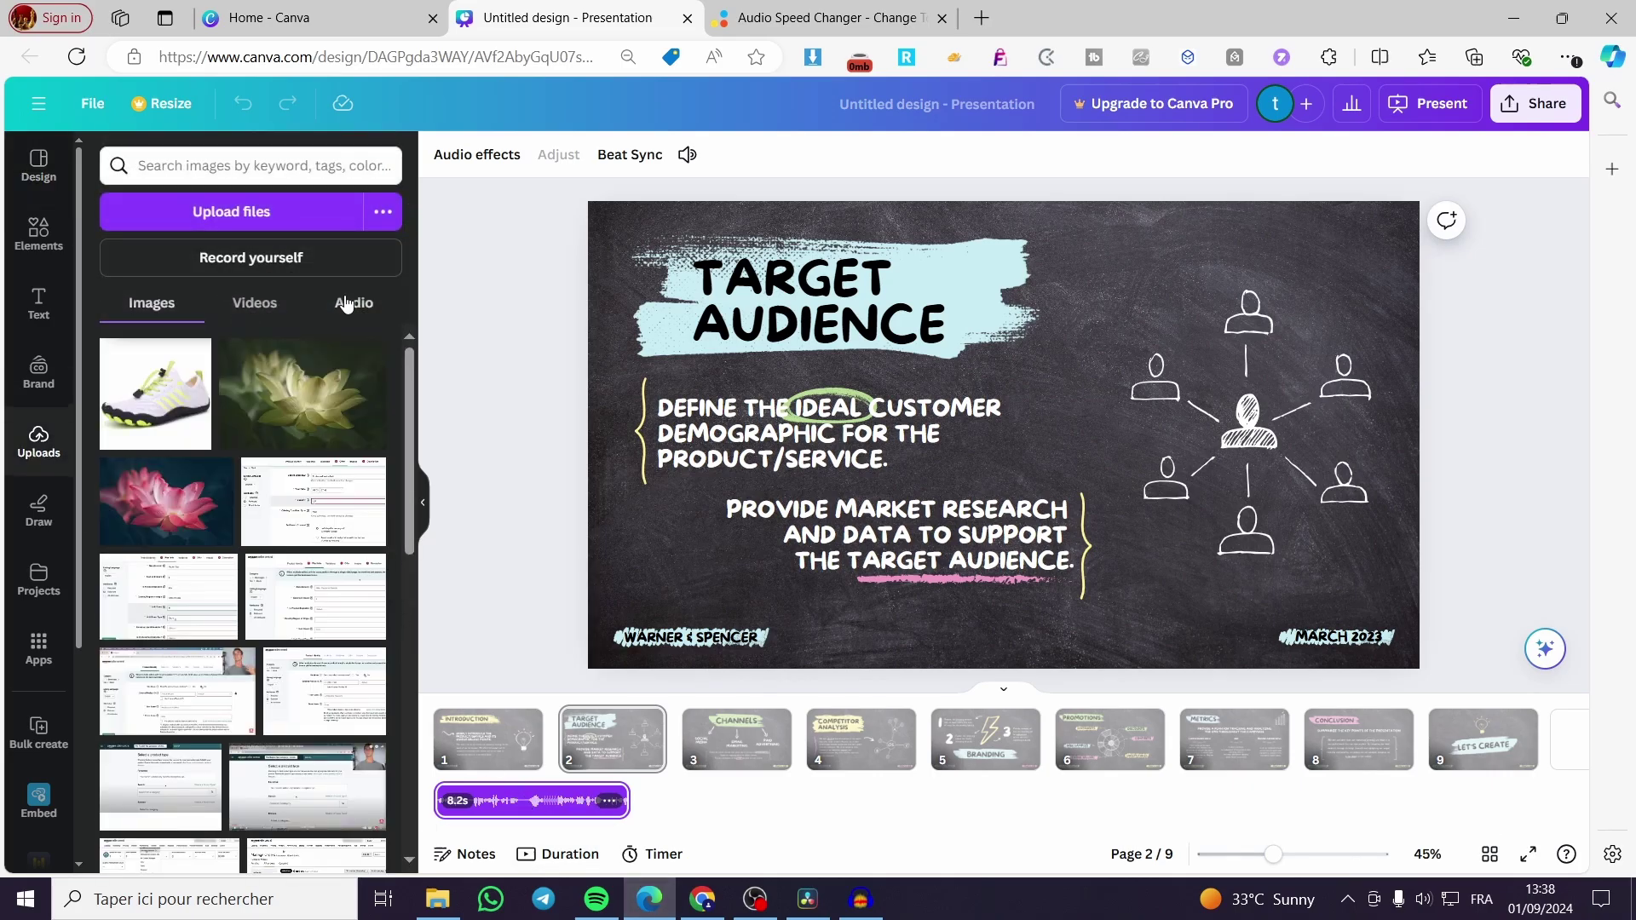
left_click(351, 303)
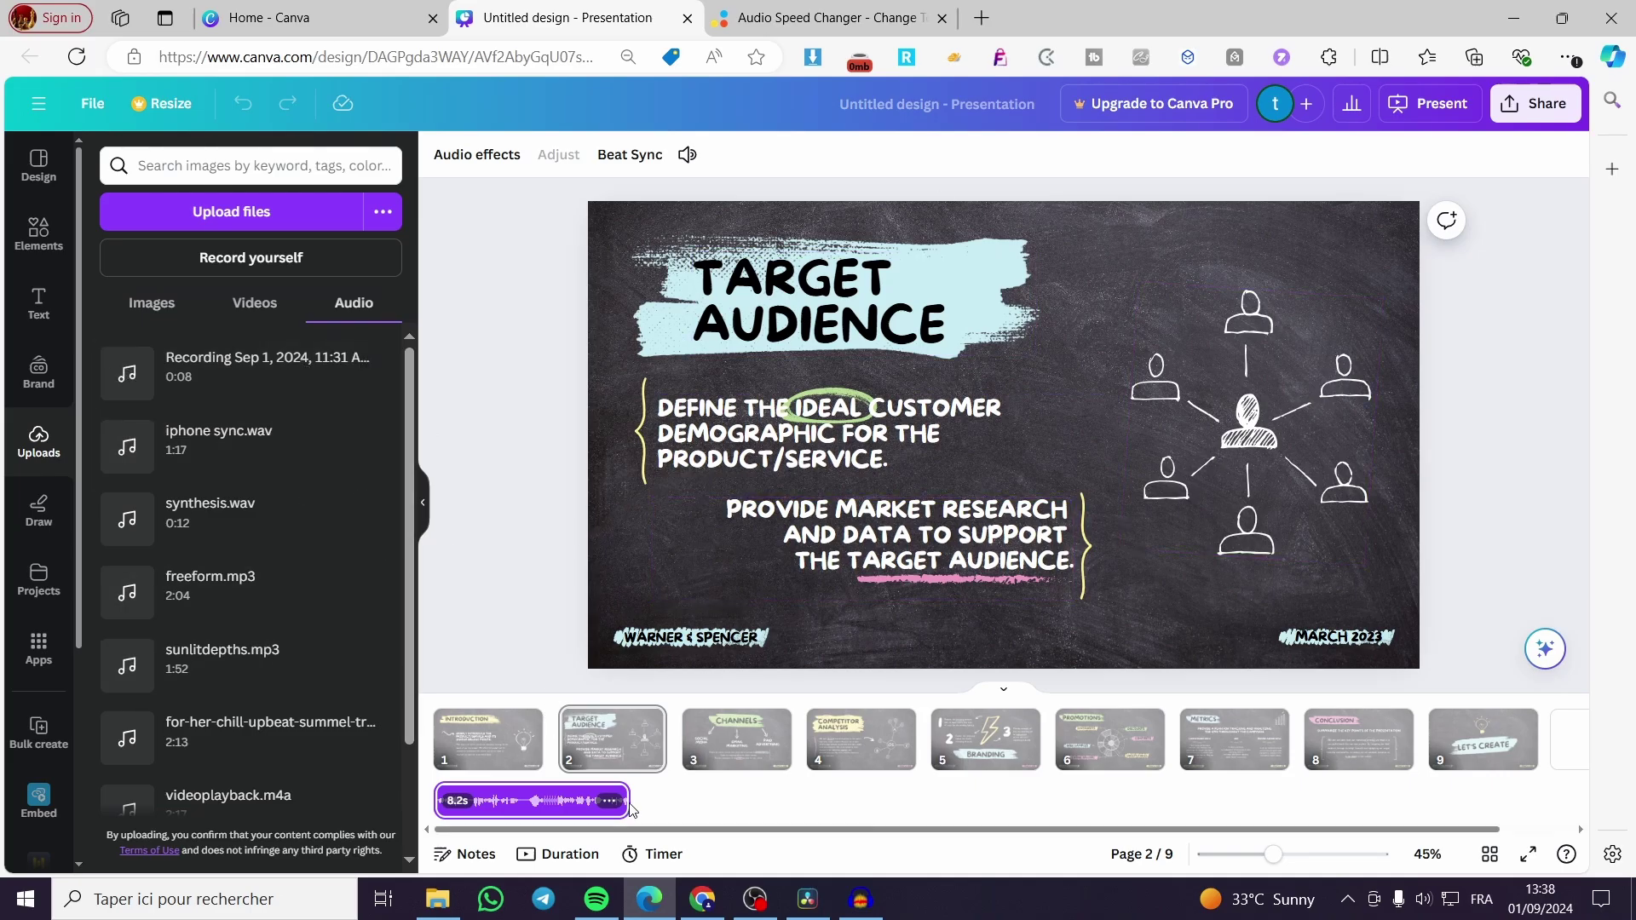
key("ctrl+Tab")
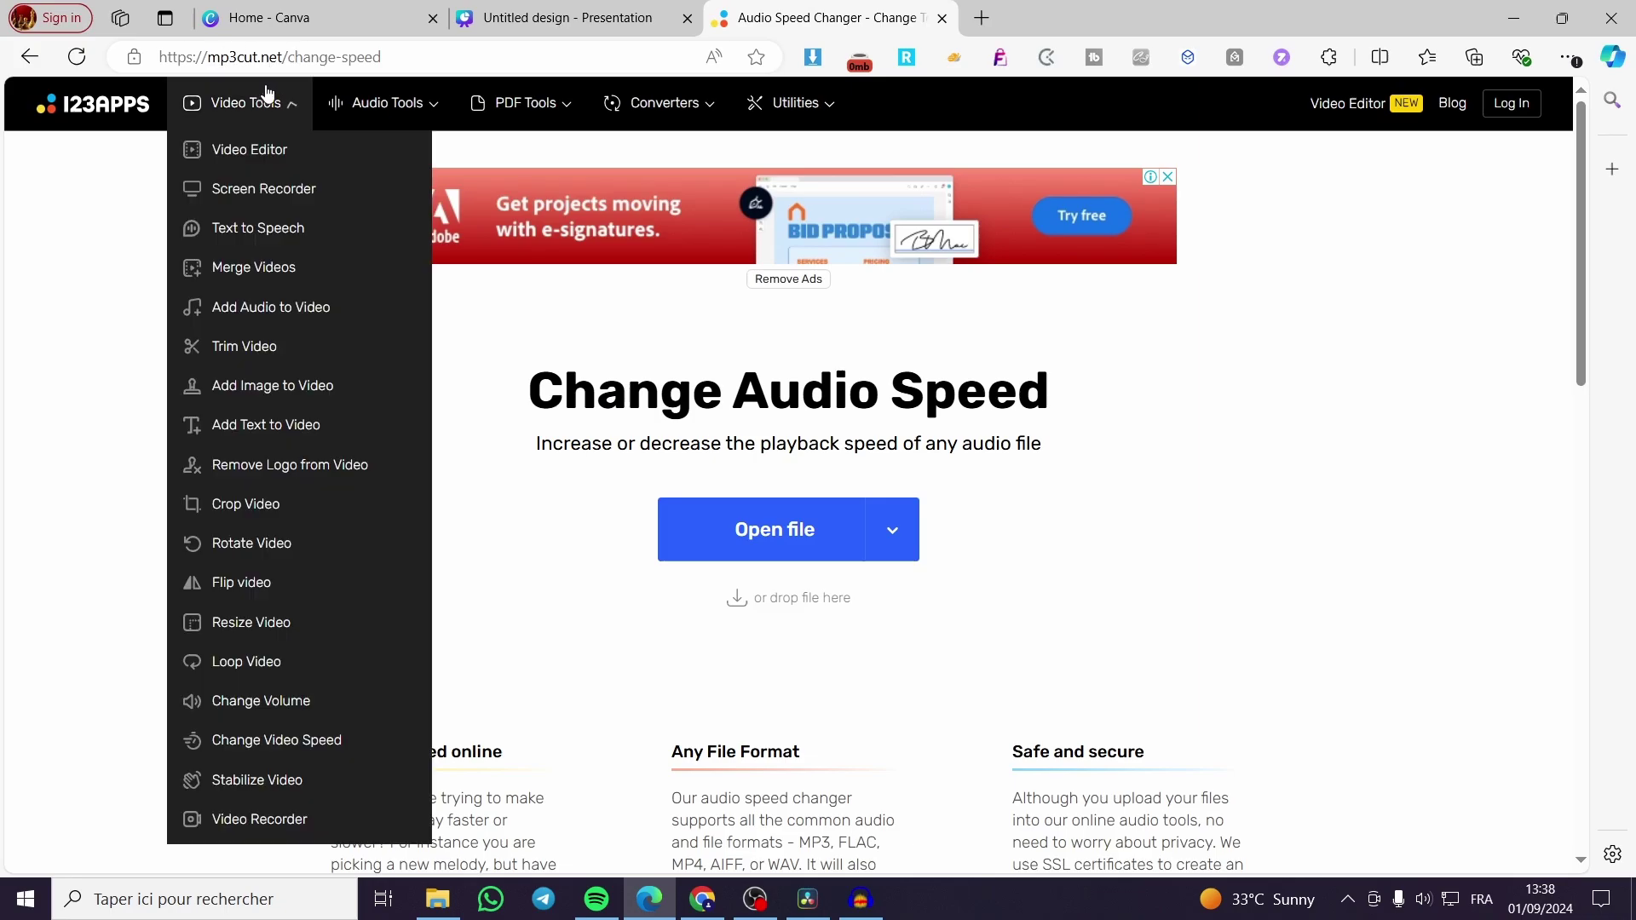
Step: Load French Audition-.wav from the Desktop into mp3cut's speed editor
mouse_move(260, 92)
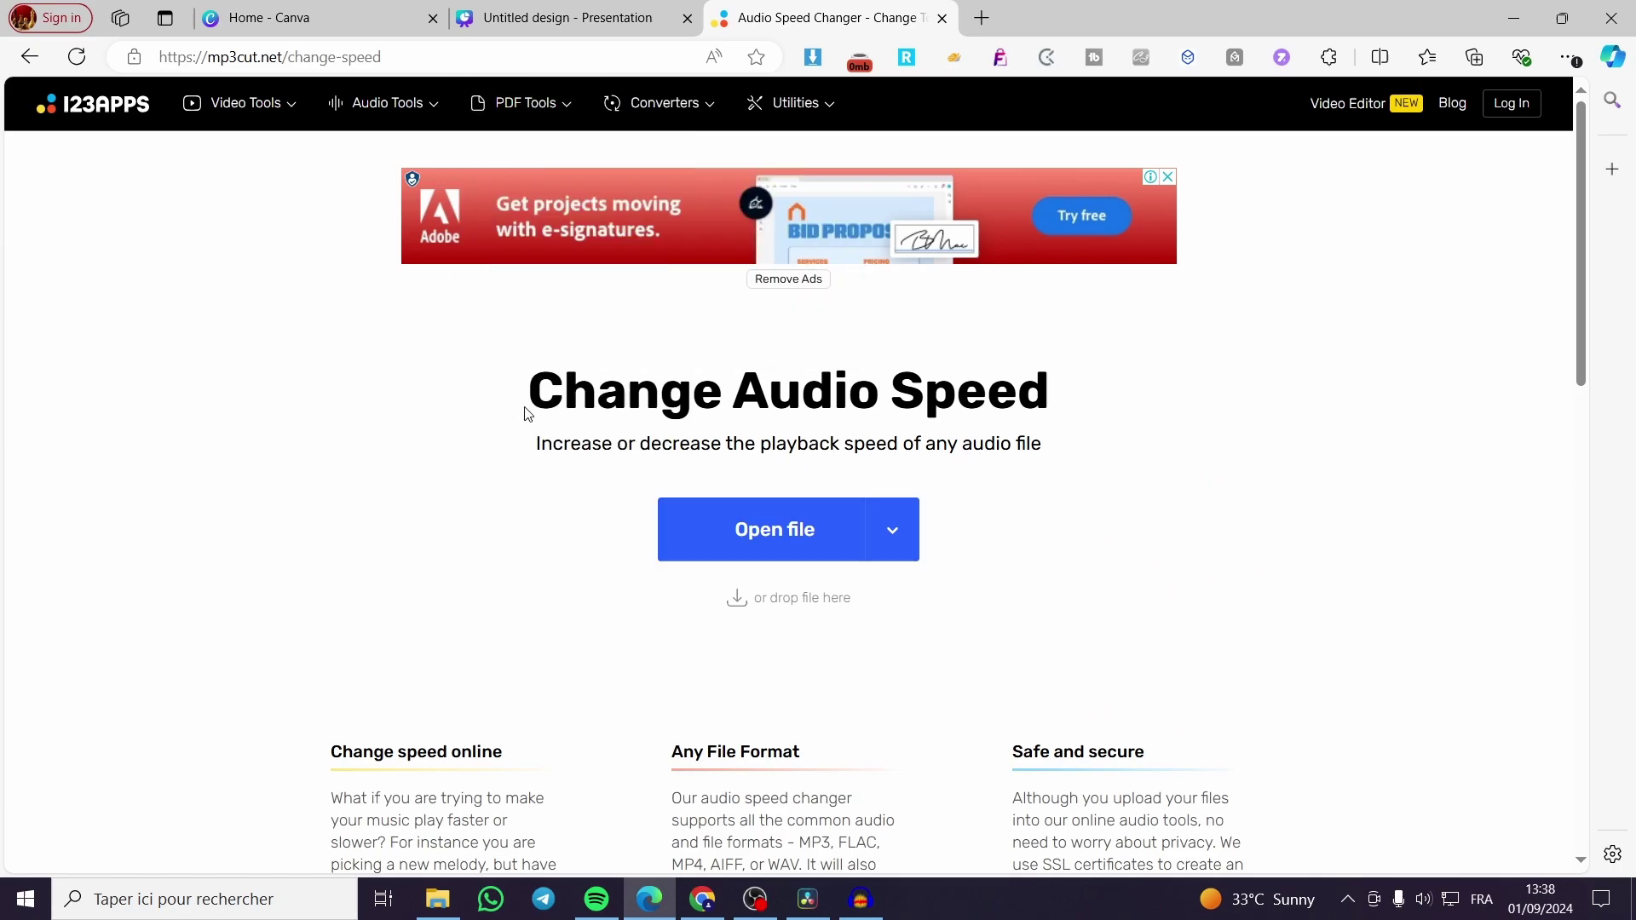
left_click(777, 534)
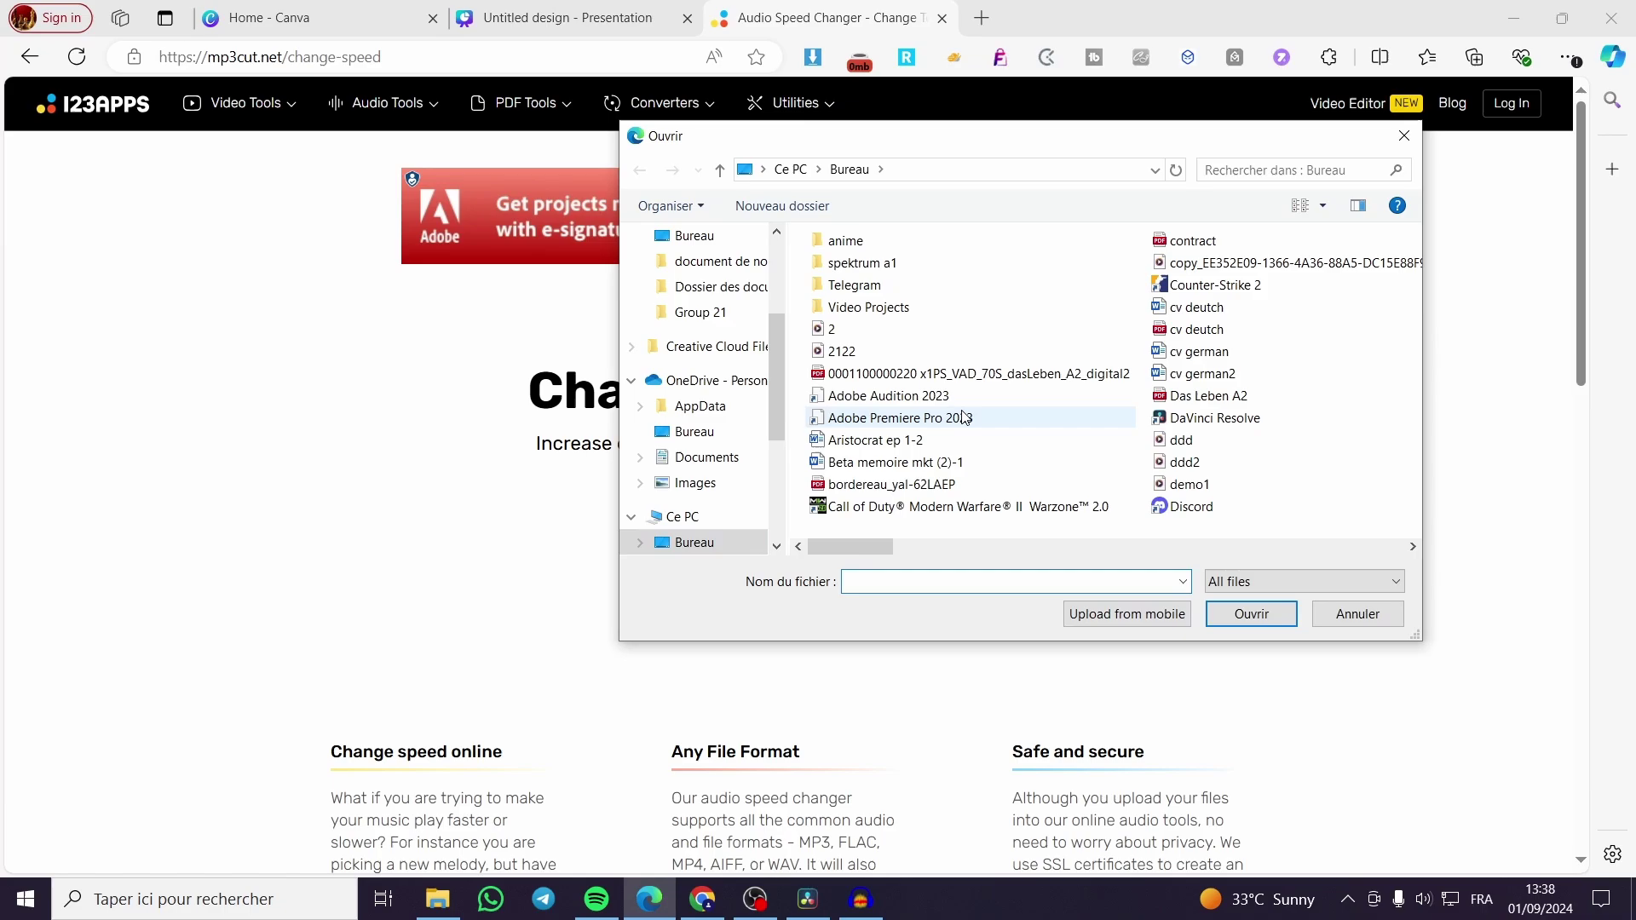
left_click(964, 418)
key("f")
key("f")
key("f")
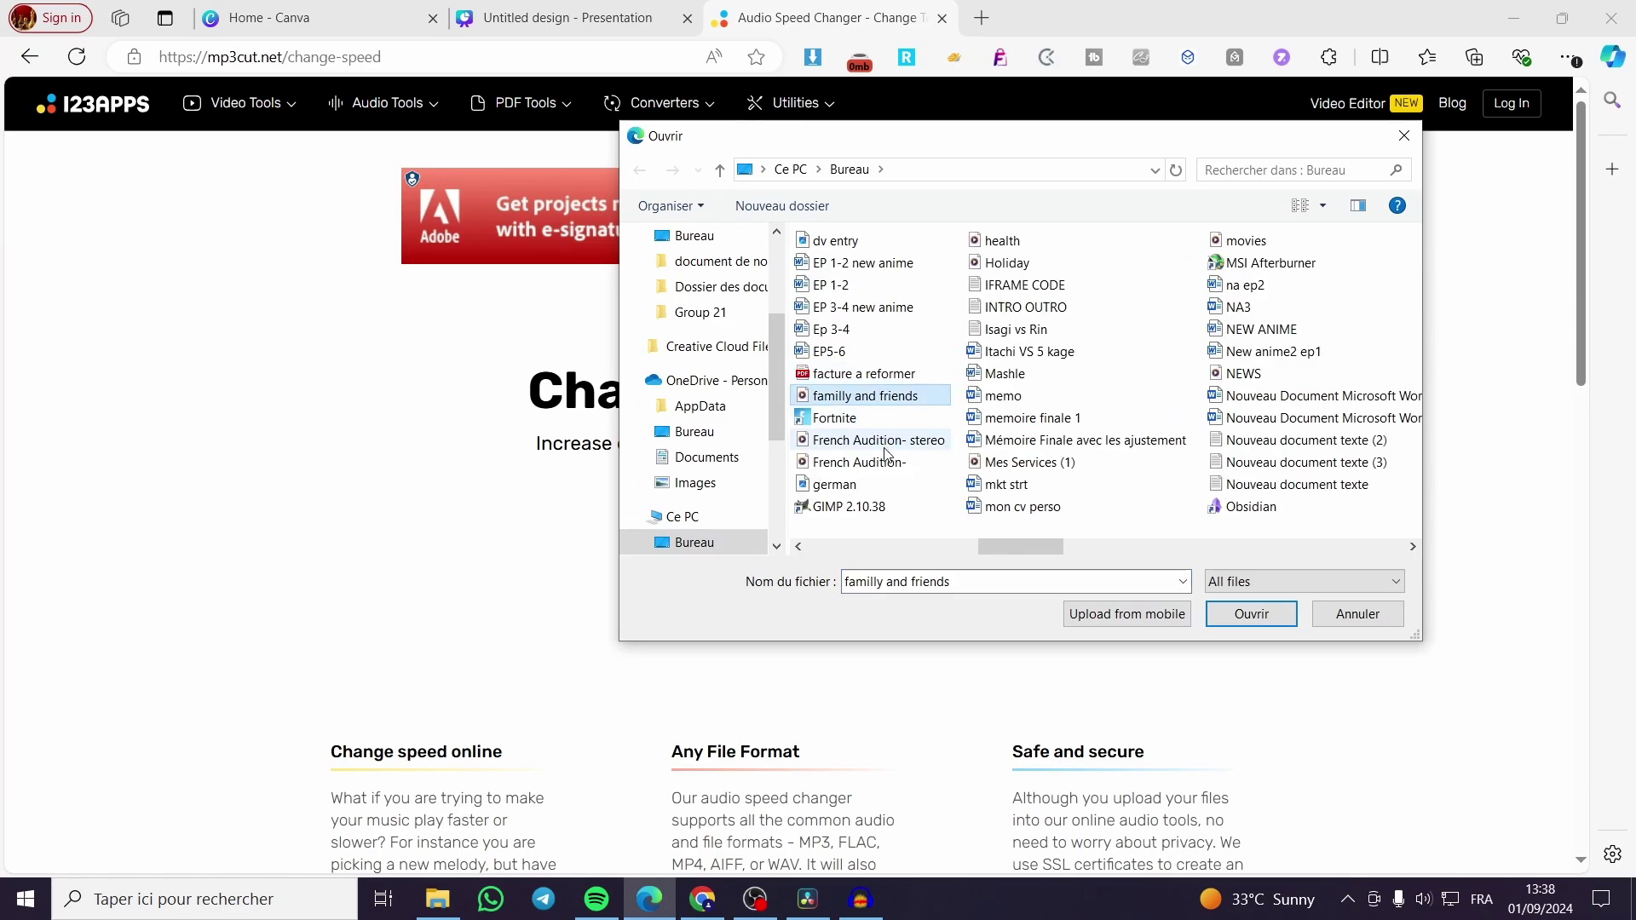
double_click(886, 466)
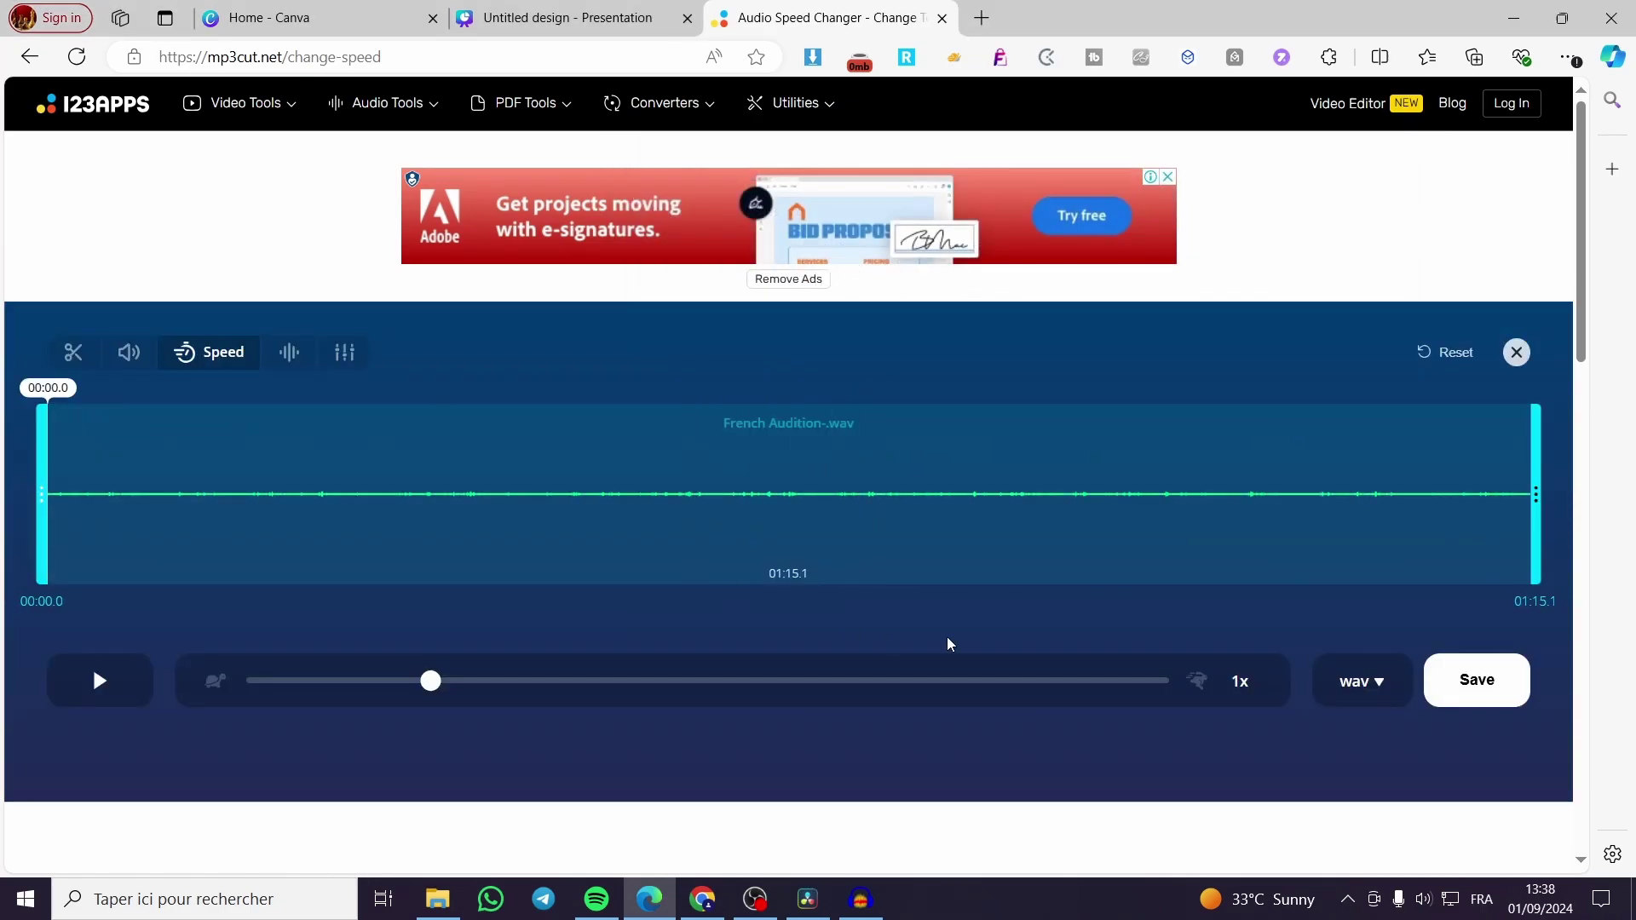
Step: Set French Audition-.wav's playback speed to 1.85x, keeping wav as the output format
left_click_drag(431, 680, 640, 716)
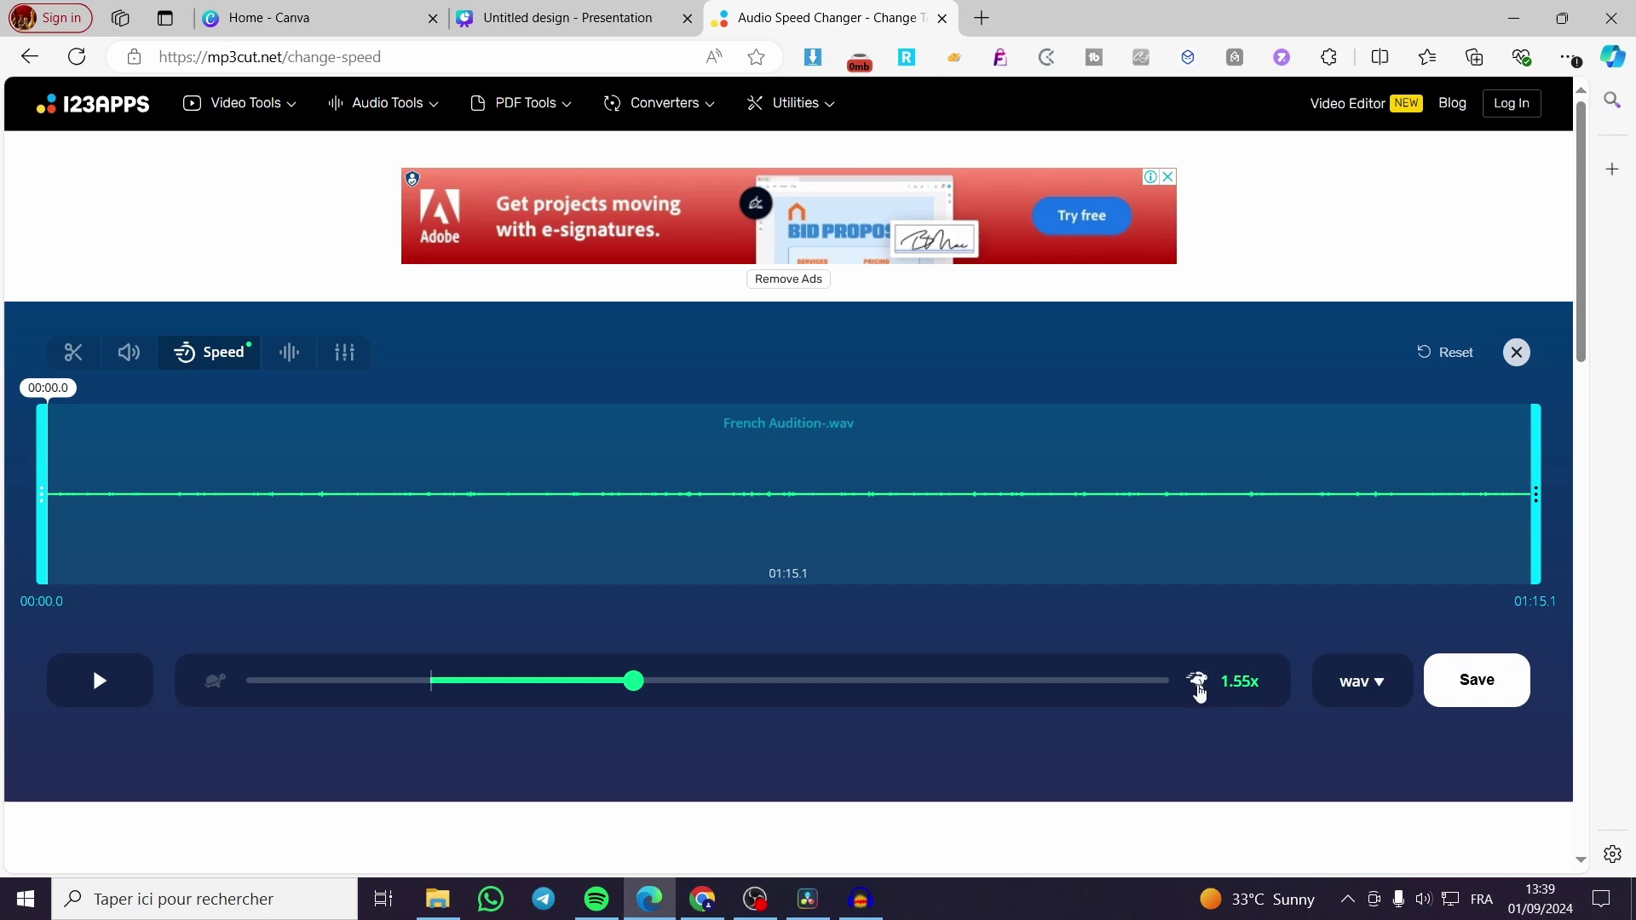
left_click_drag(633, 681, 744, 693)
left_click(1376, 692)
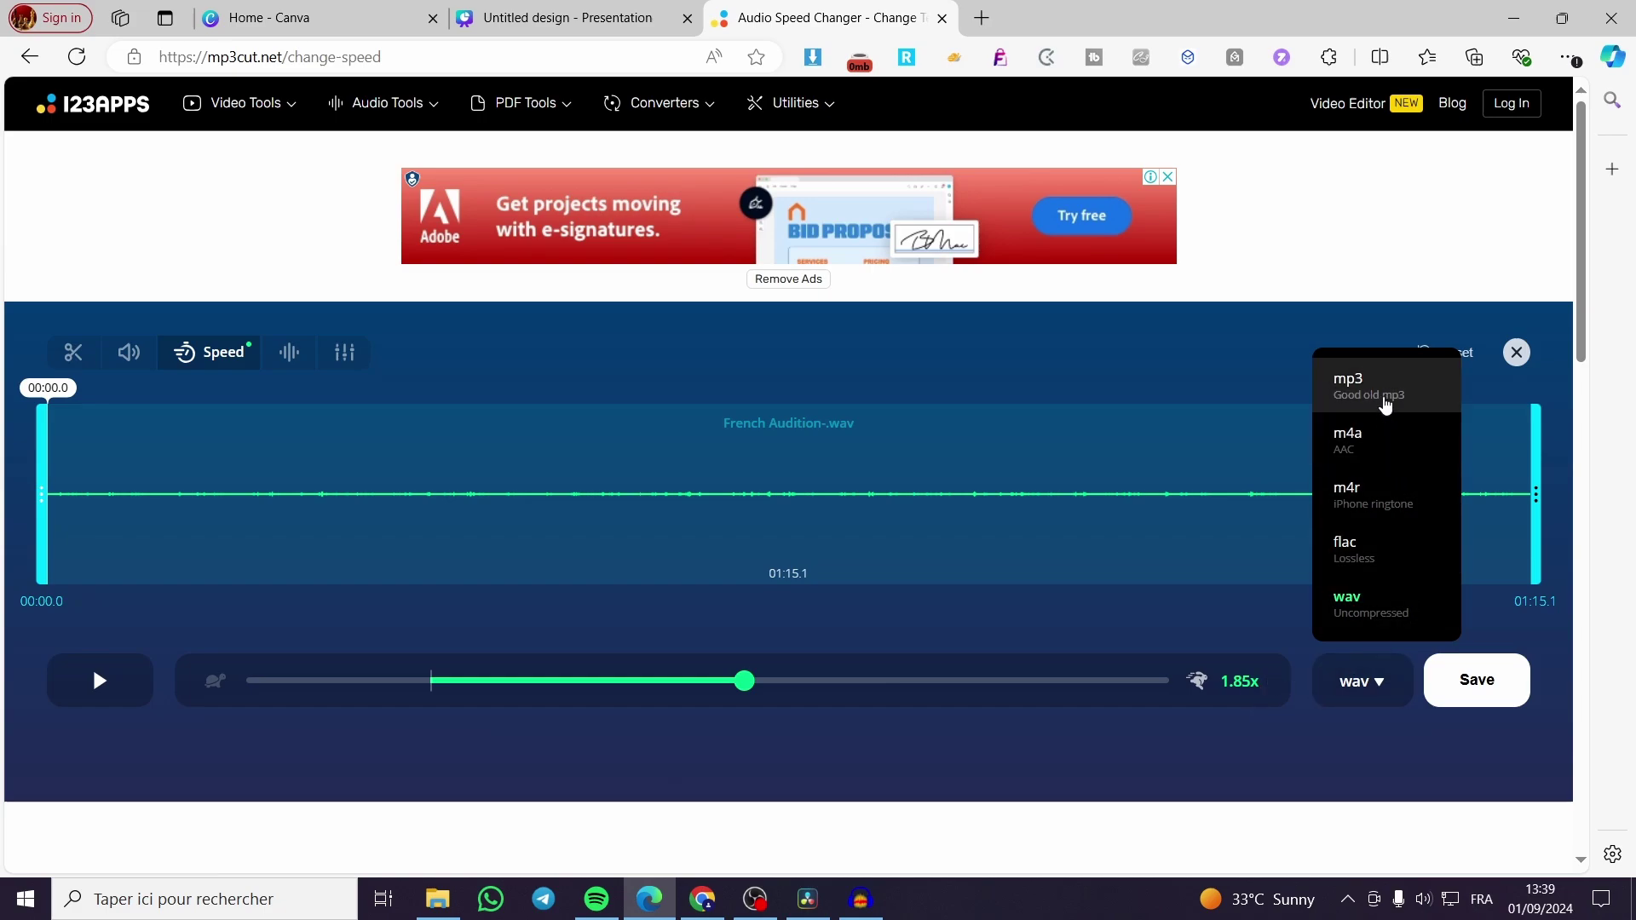
left_click(1385, 405)
left_click(1382, 682)
Step: Save the 1.85x audio as French Audition- (mp3cut.net).wav and return to the Canva tab
left_click(1415, 607)
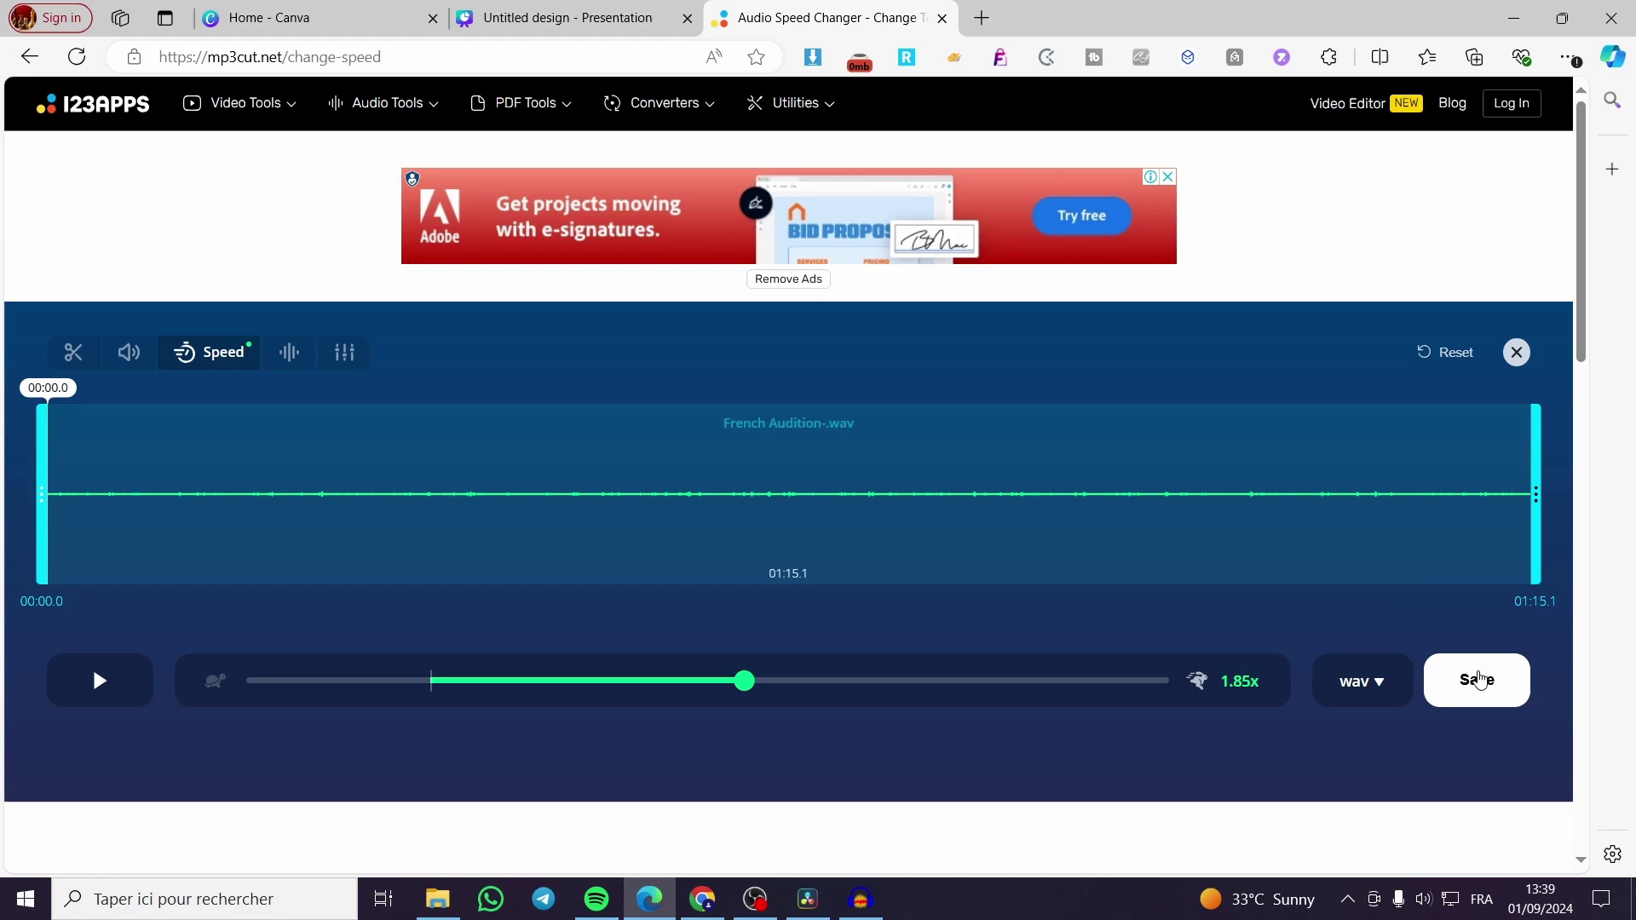
left_click(1475, 680)
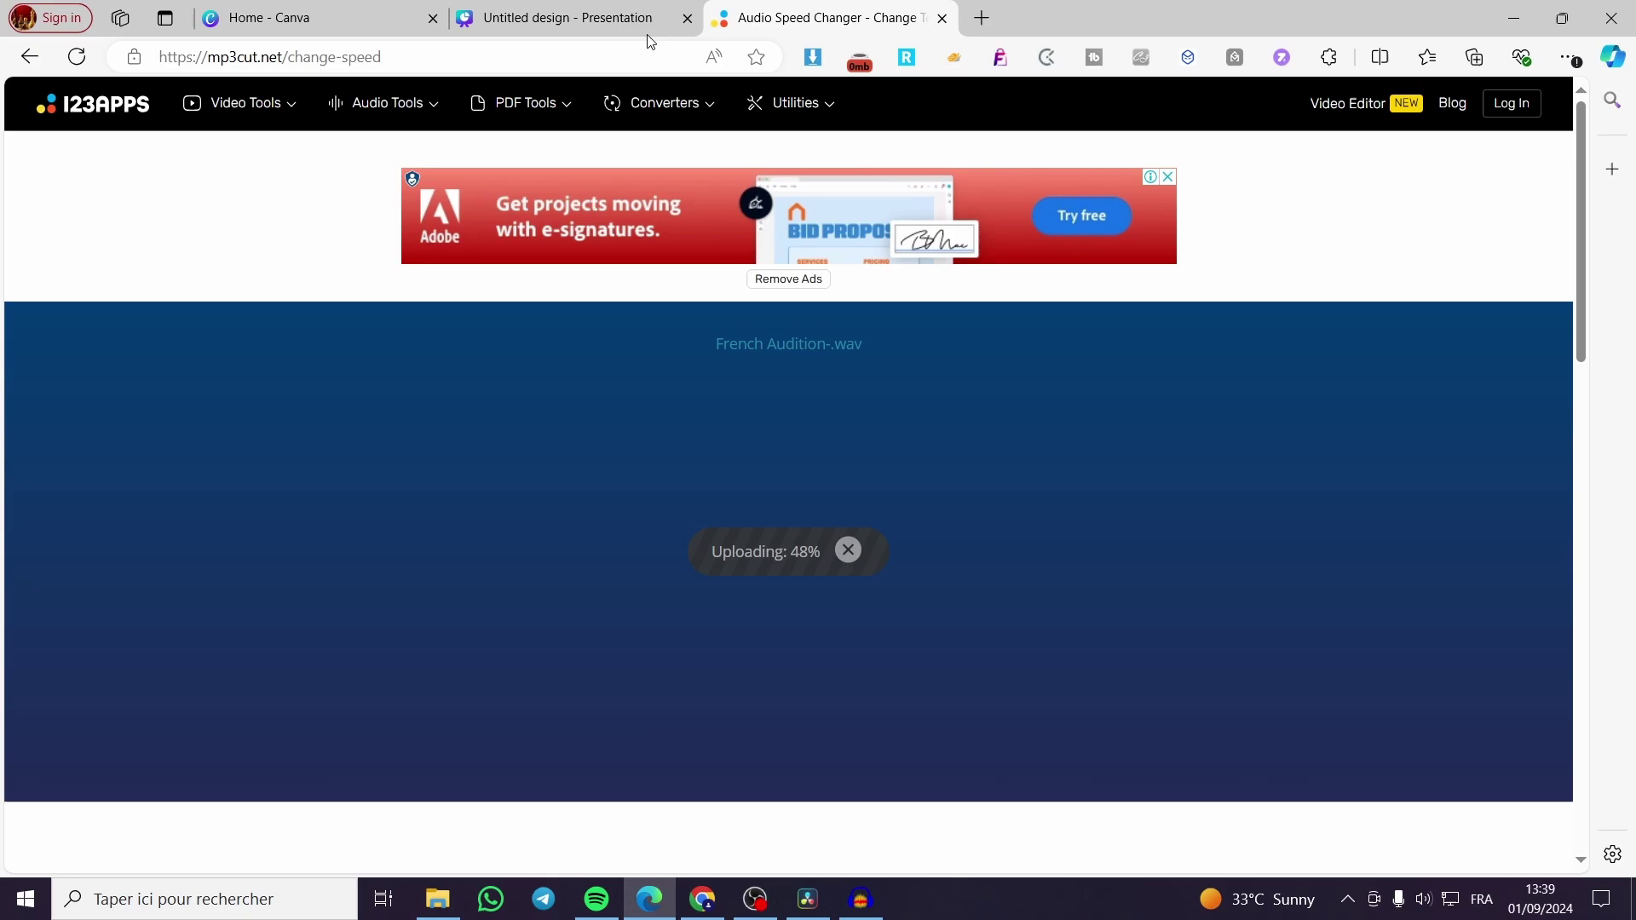
left_click(562, 18)
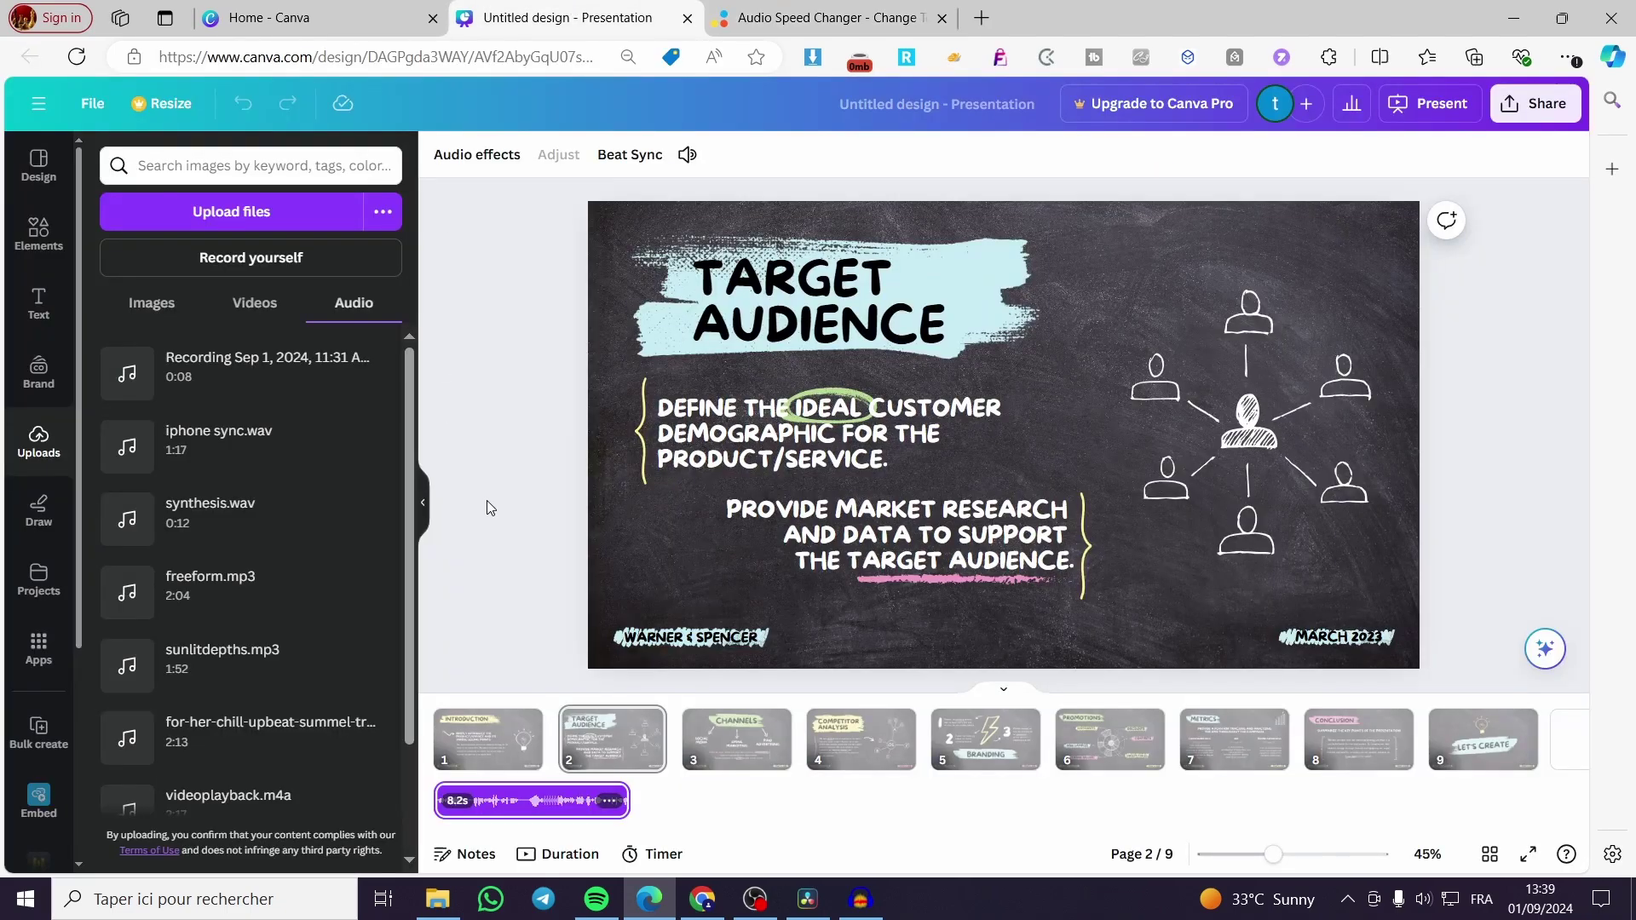
left_click(851, 11)
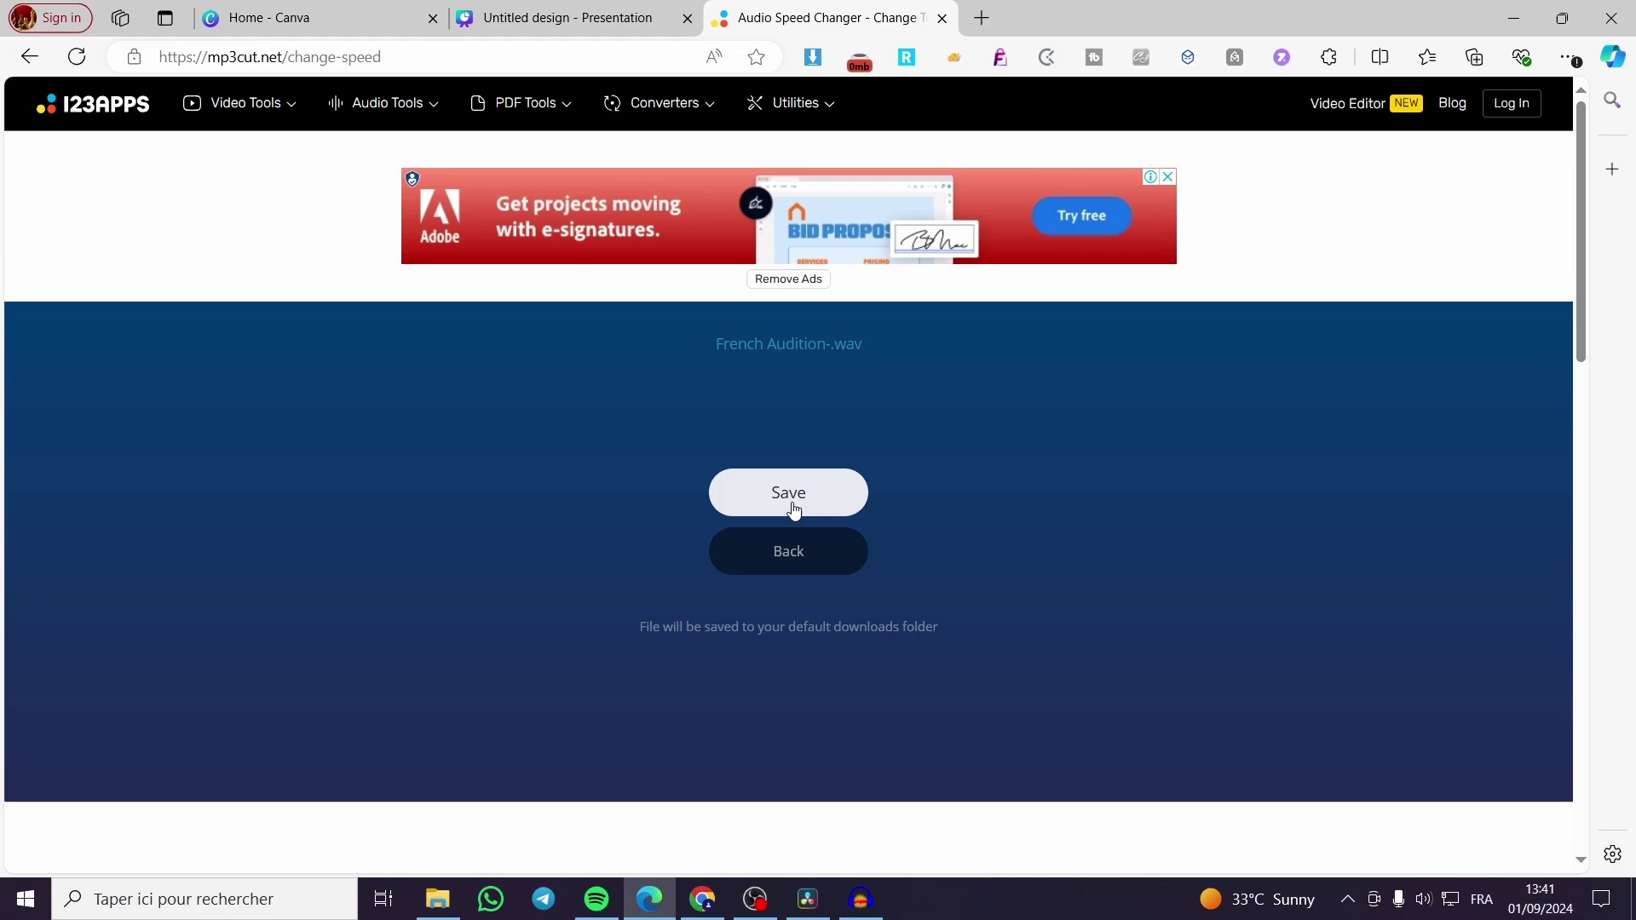
left_click(793, 509)
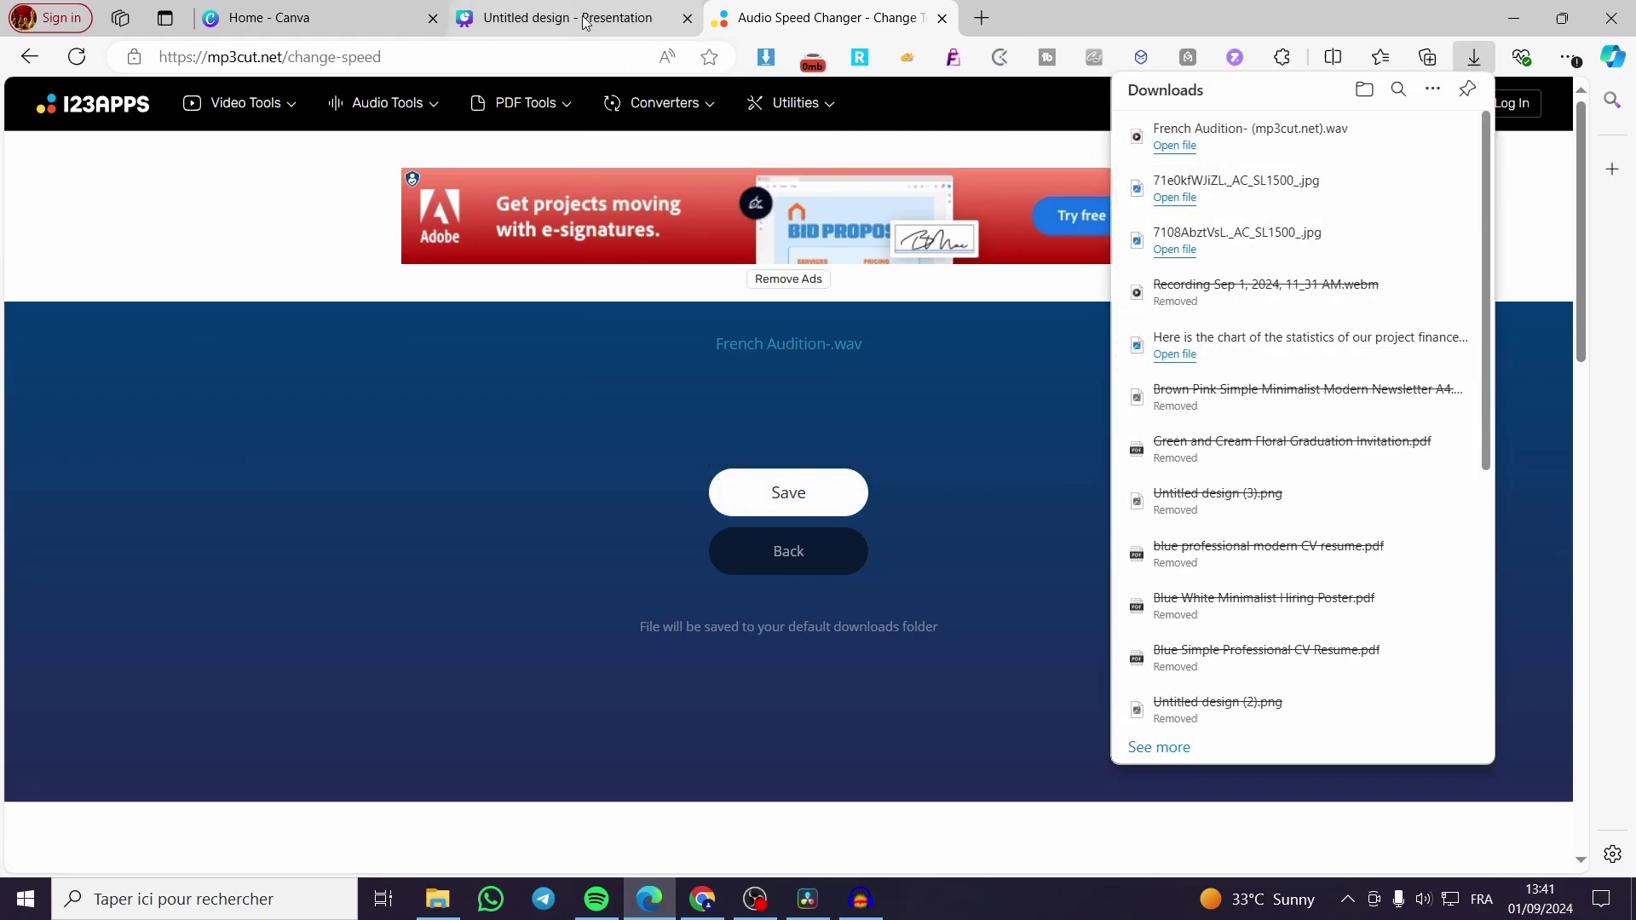
left_click(490, 32)
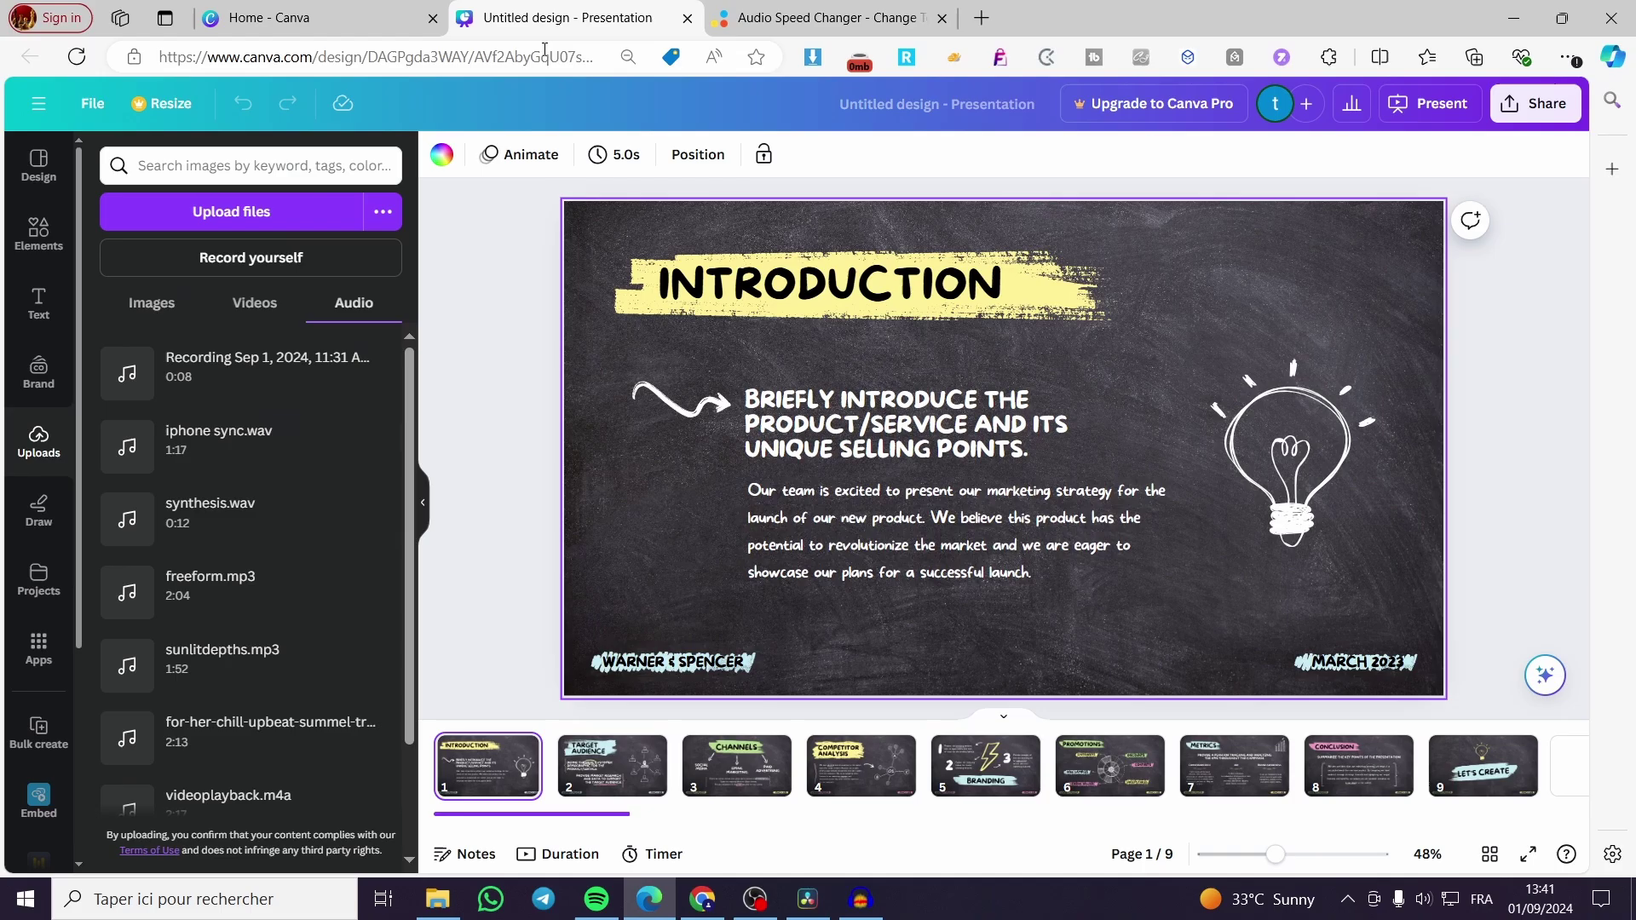
Step: Upload the downloaded French Audition- (mp3cut.net).wav to Canva and add it to the timeline
left_click(1567, 57)
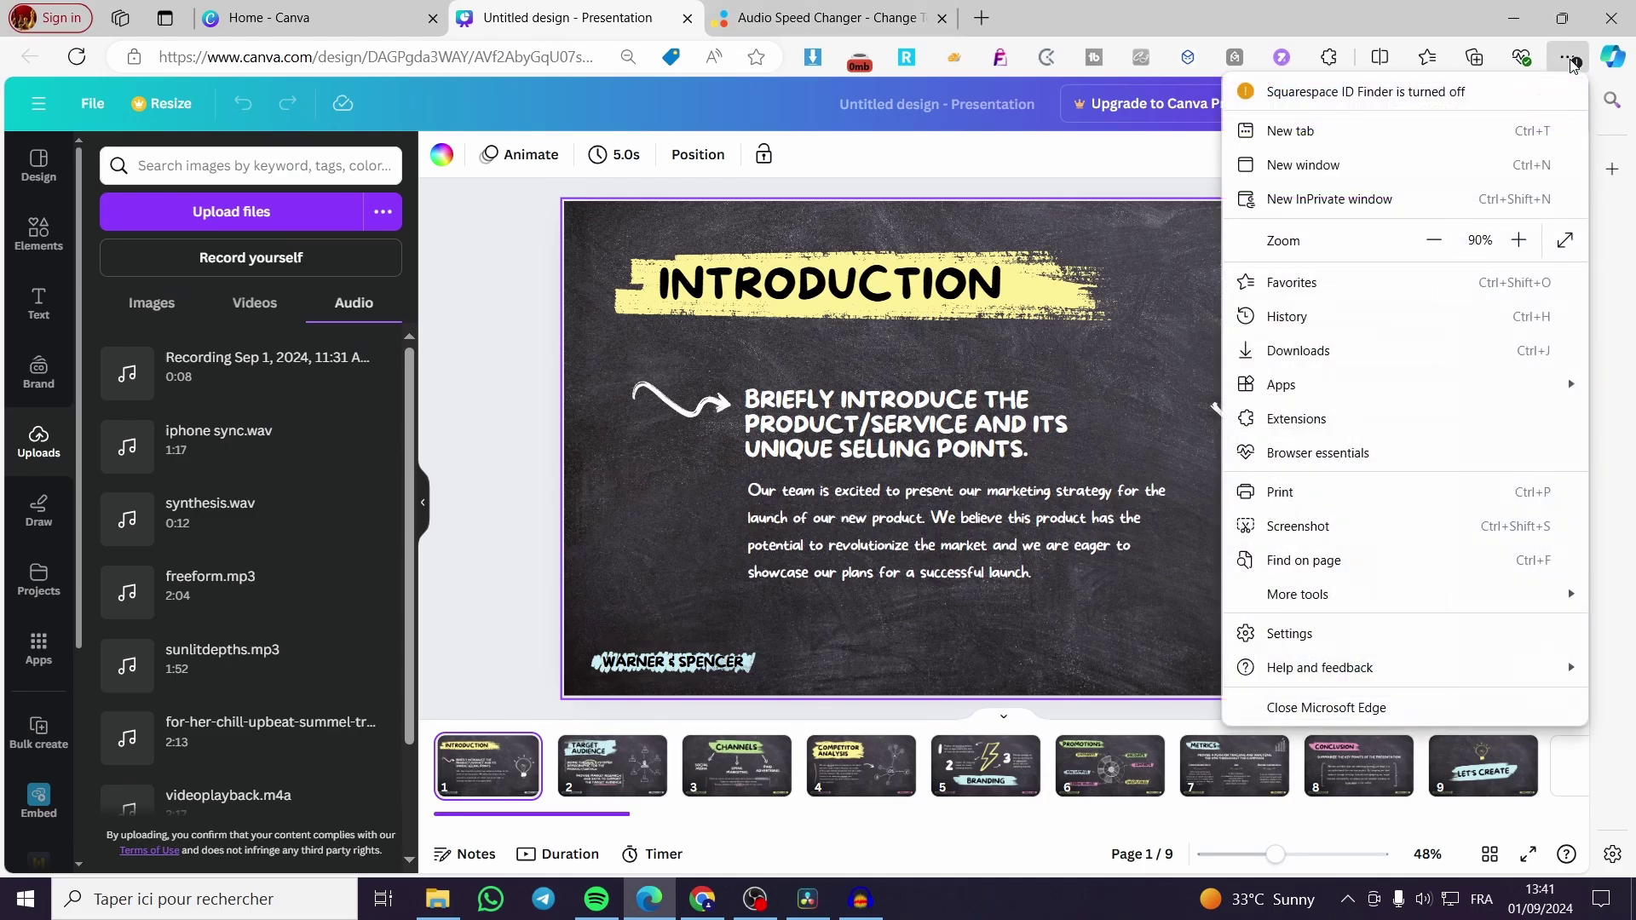
left_click(1410, 354)
left_click_drag(1244, 134, 336, 478)
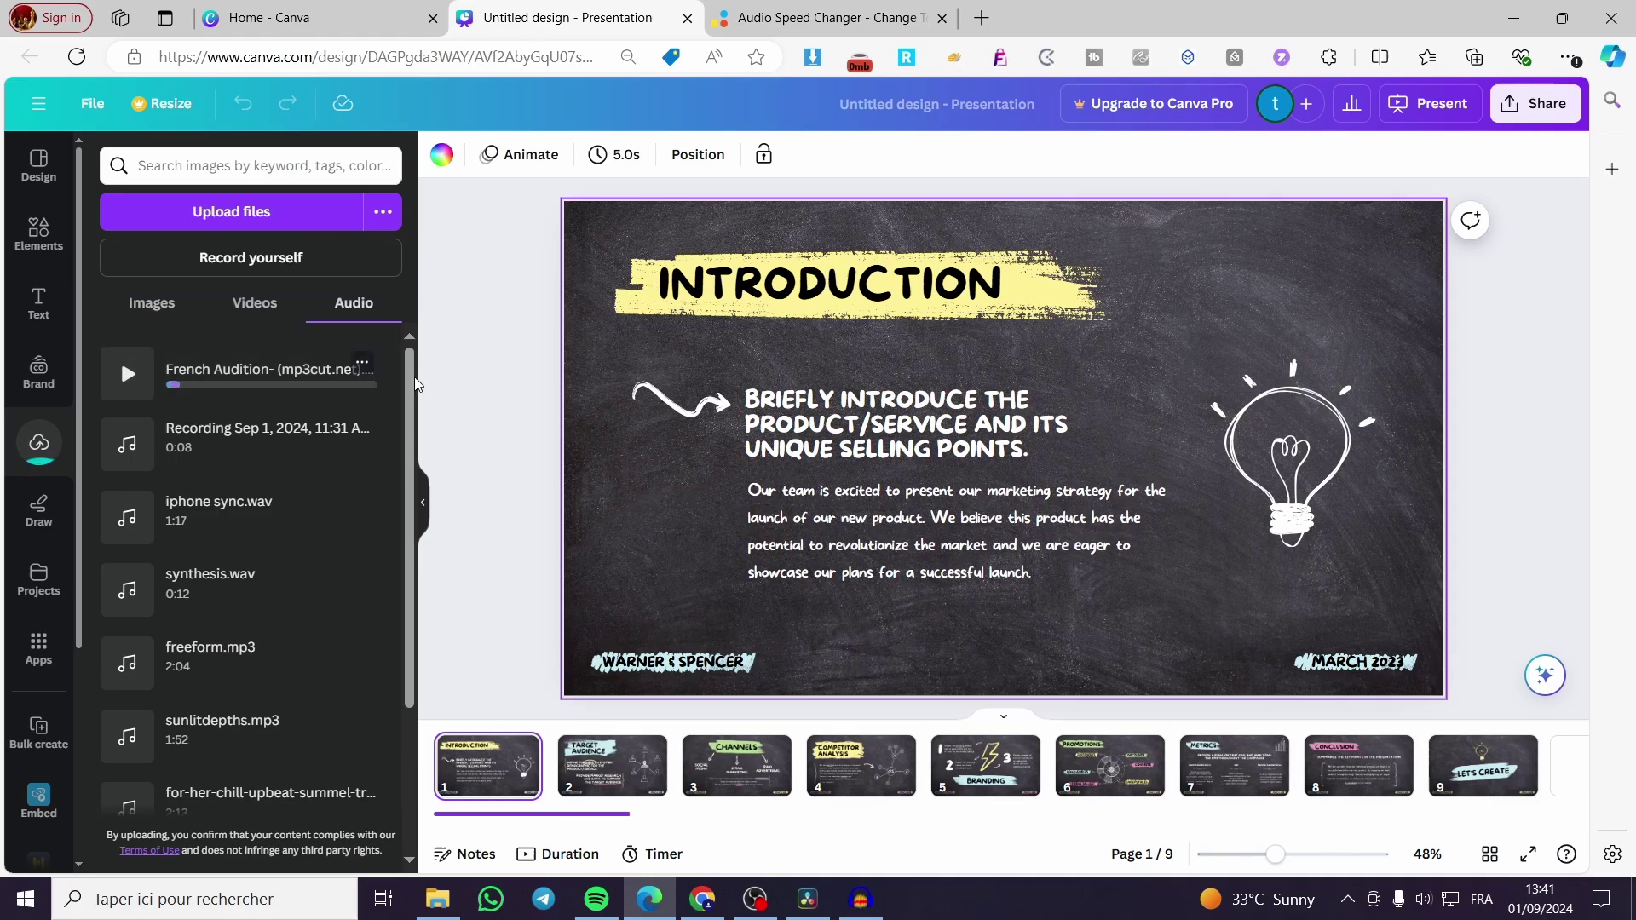
left_click_drag(242, 361, 565, 803)
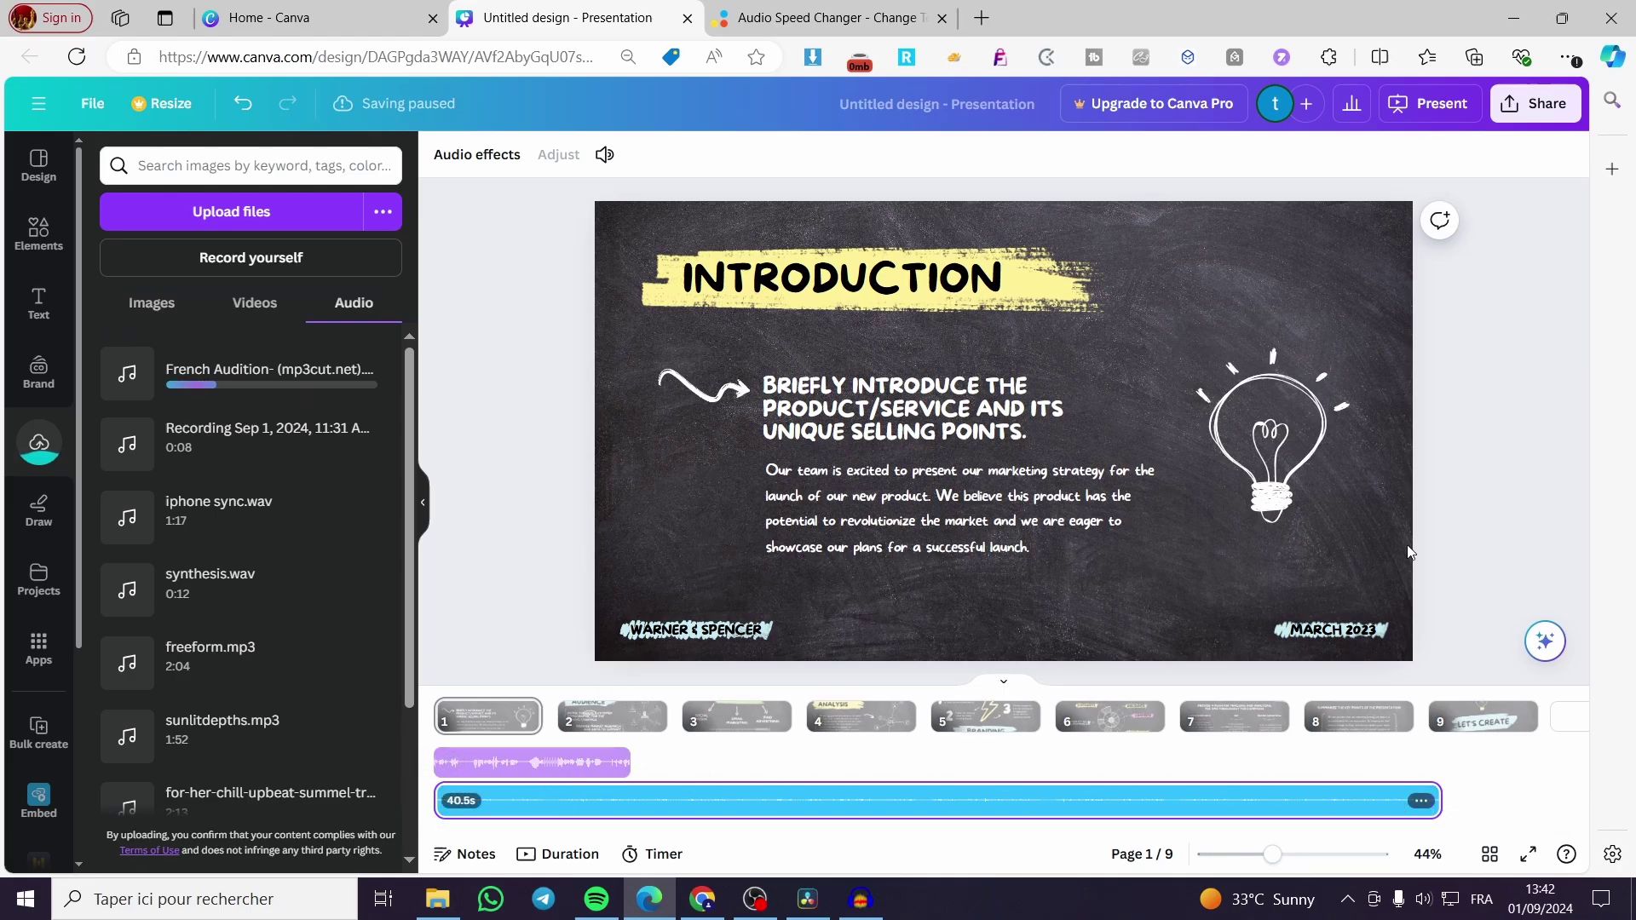
Step: Delete the old 8.2s audio track, leaving the 40.5s sped-up track
left_click(598, 767)
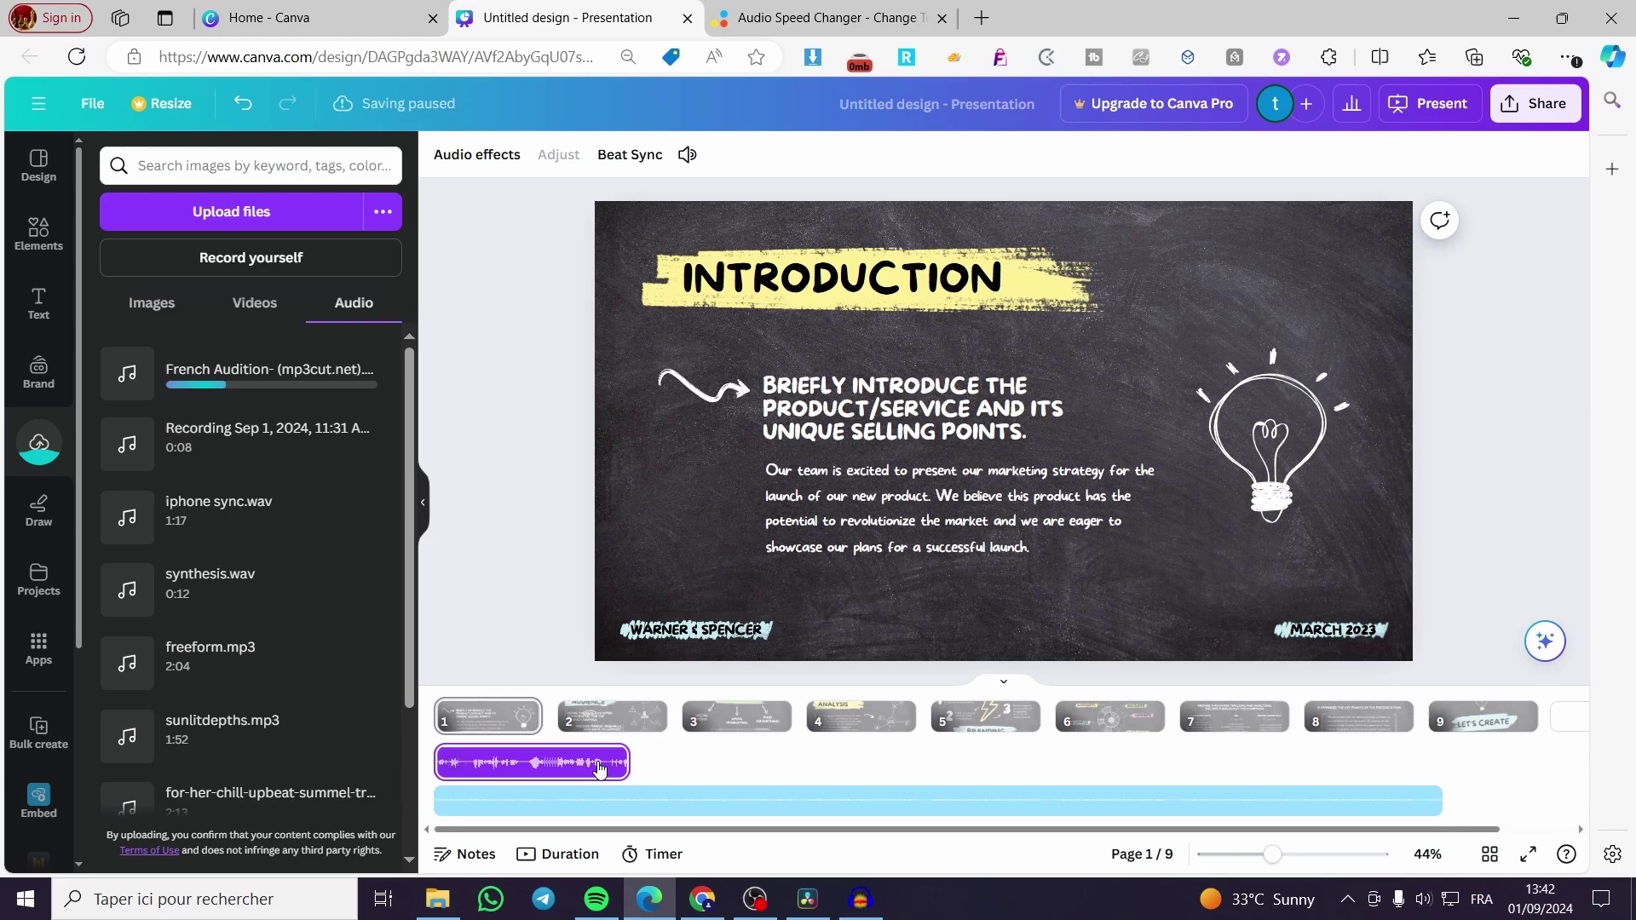
key("Delete")
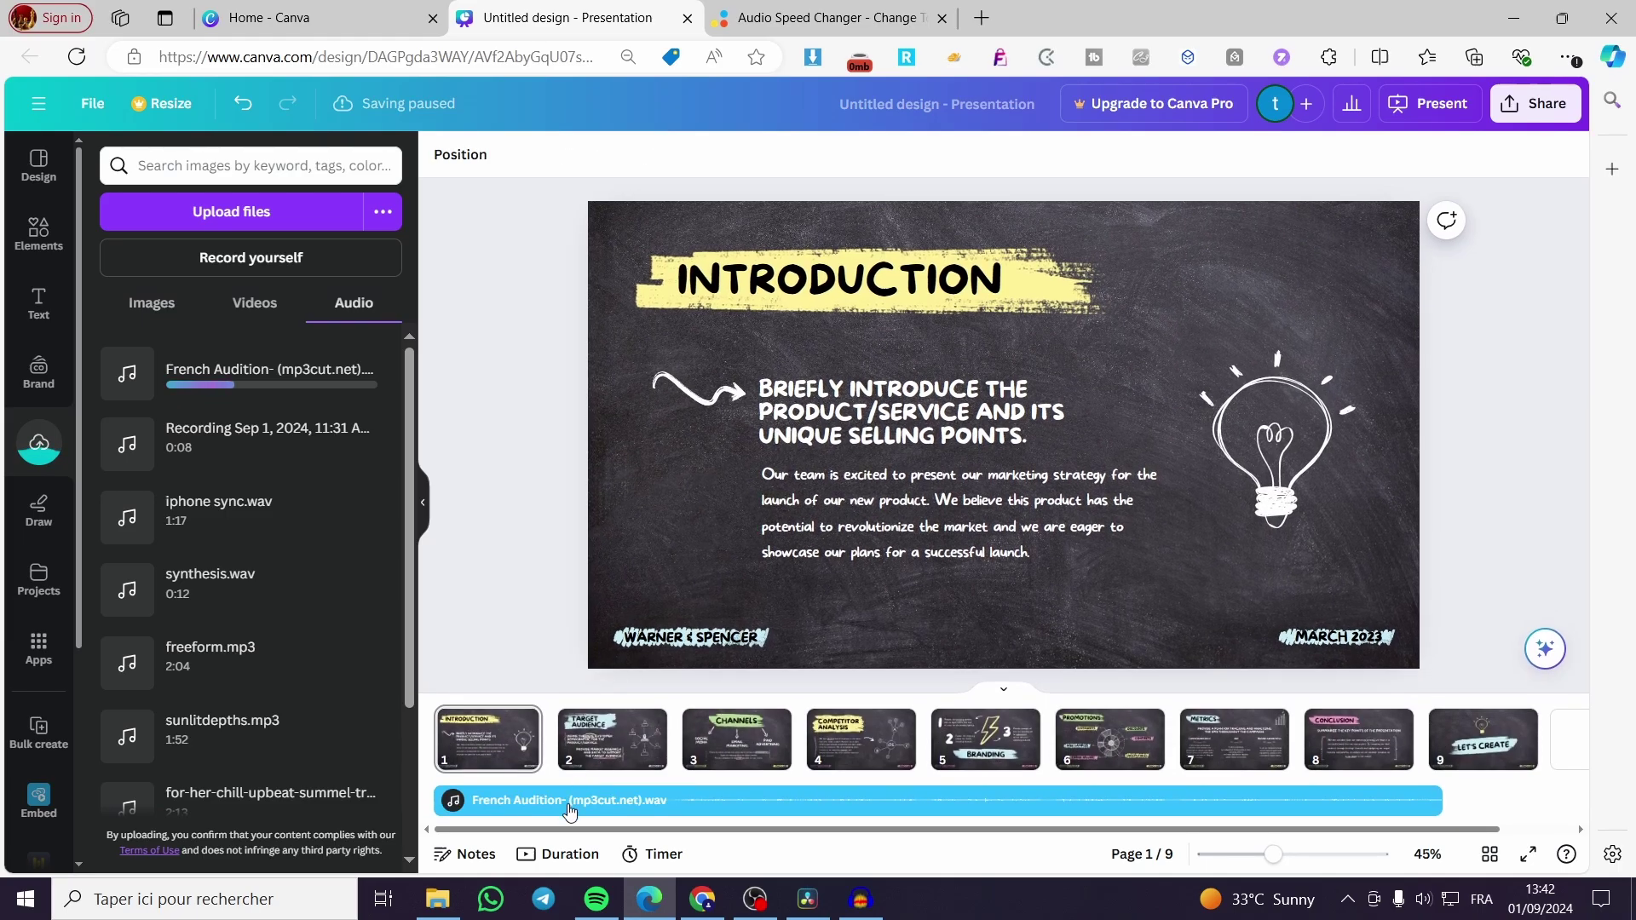
left_click(594, 808)
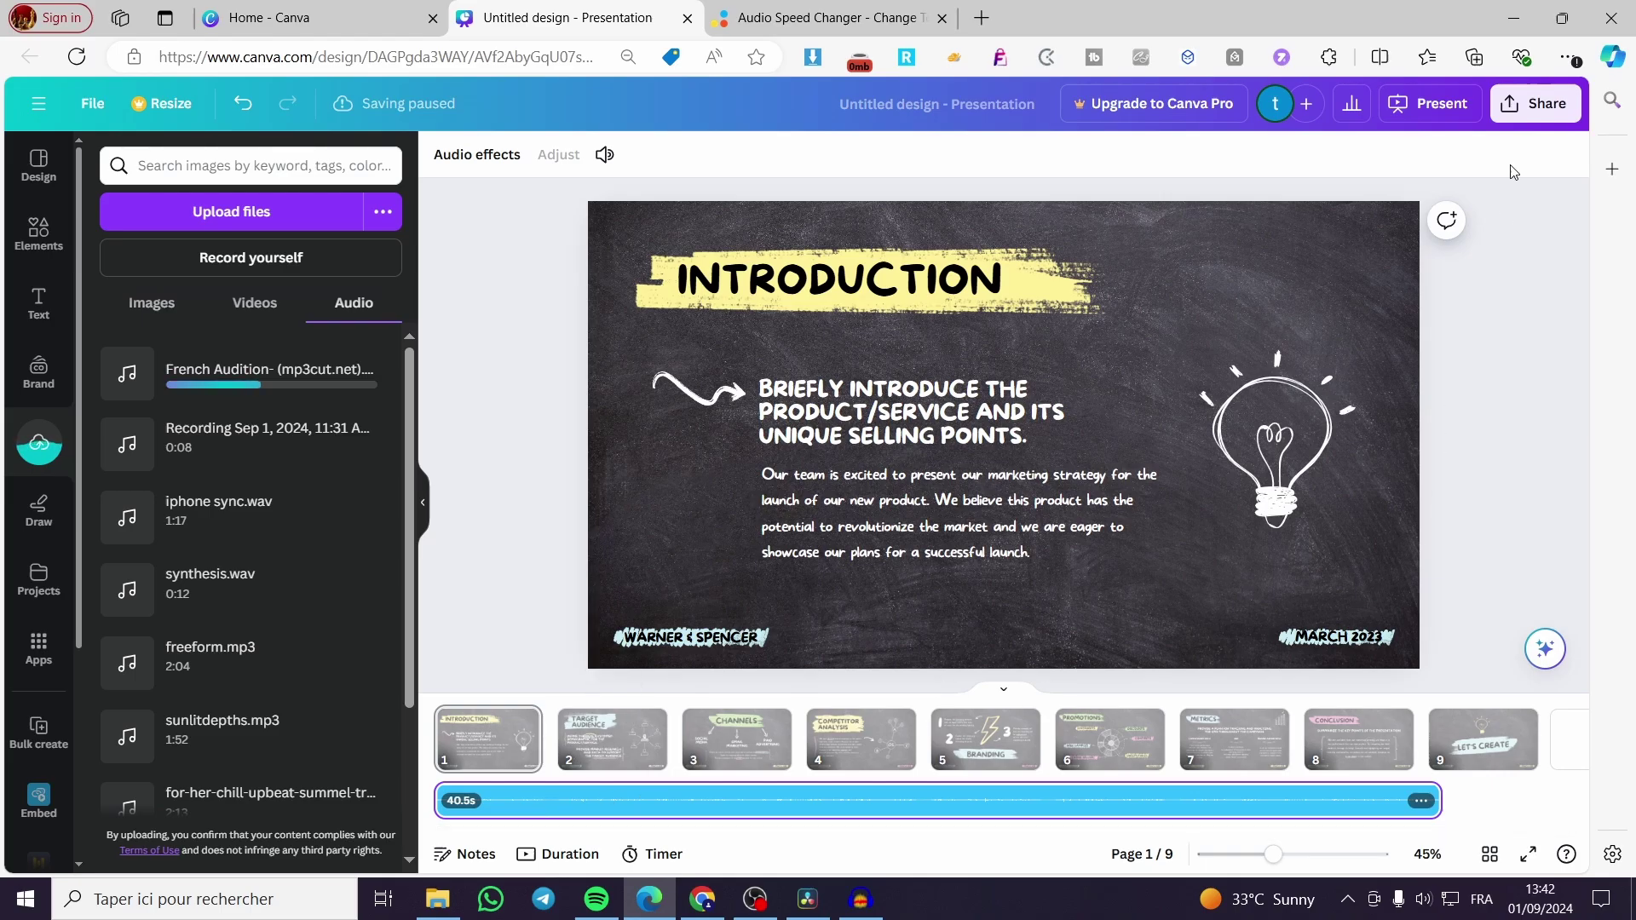
left_click(1553, 122)
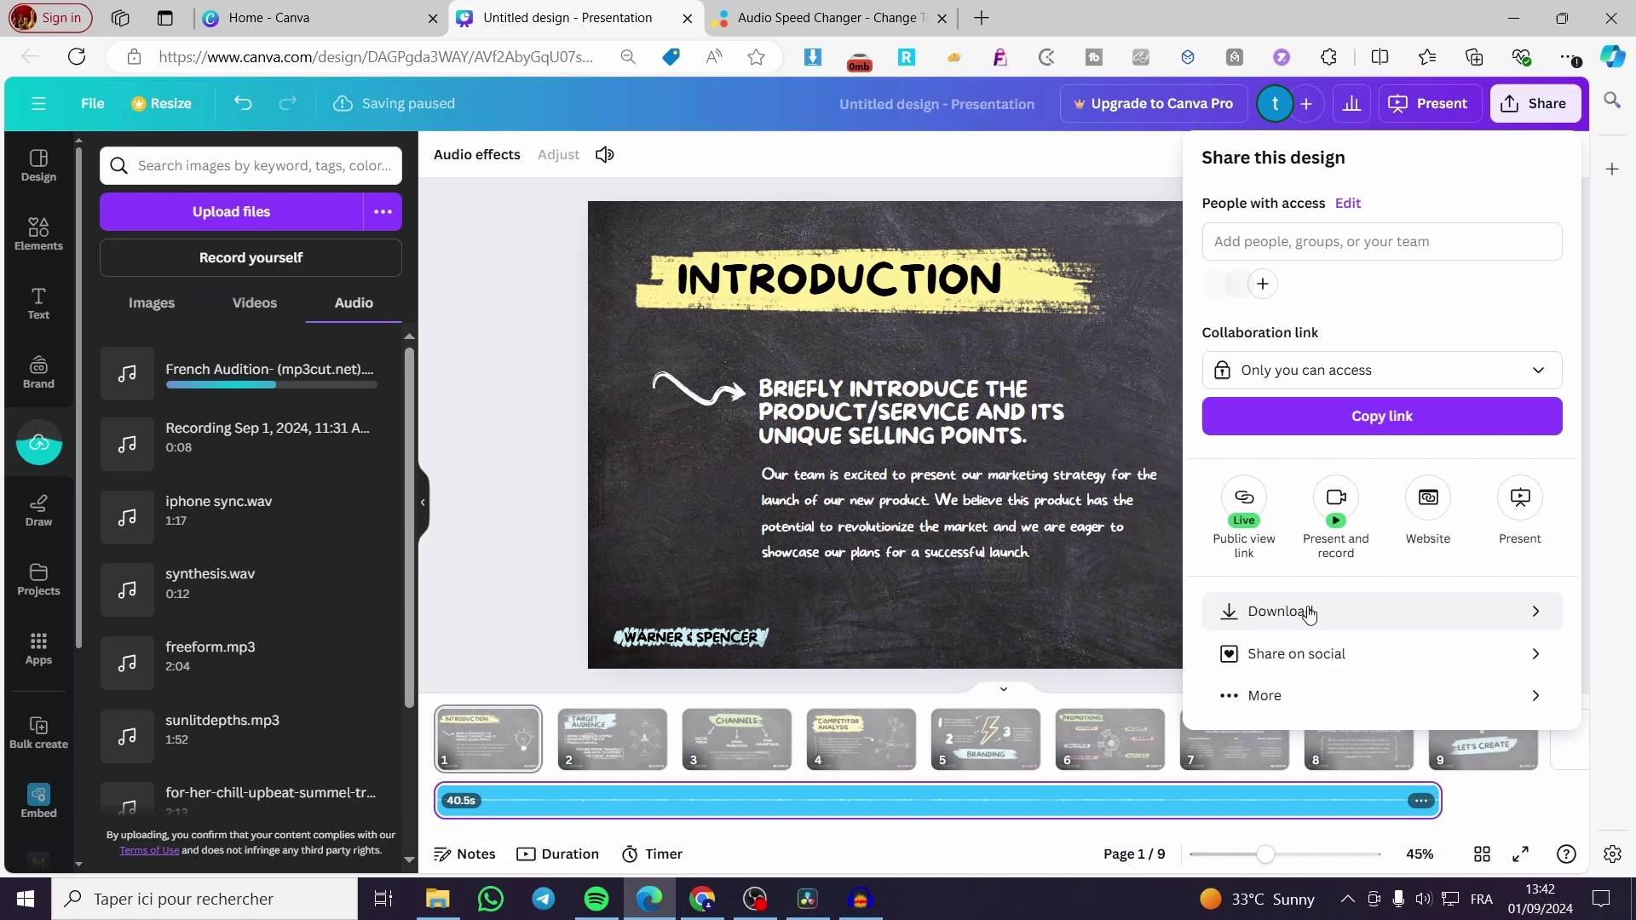
left_click(546, 451)
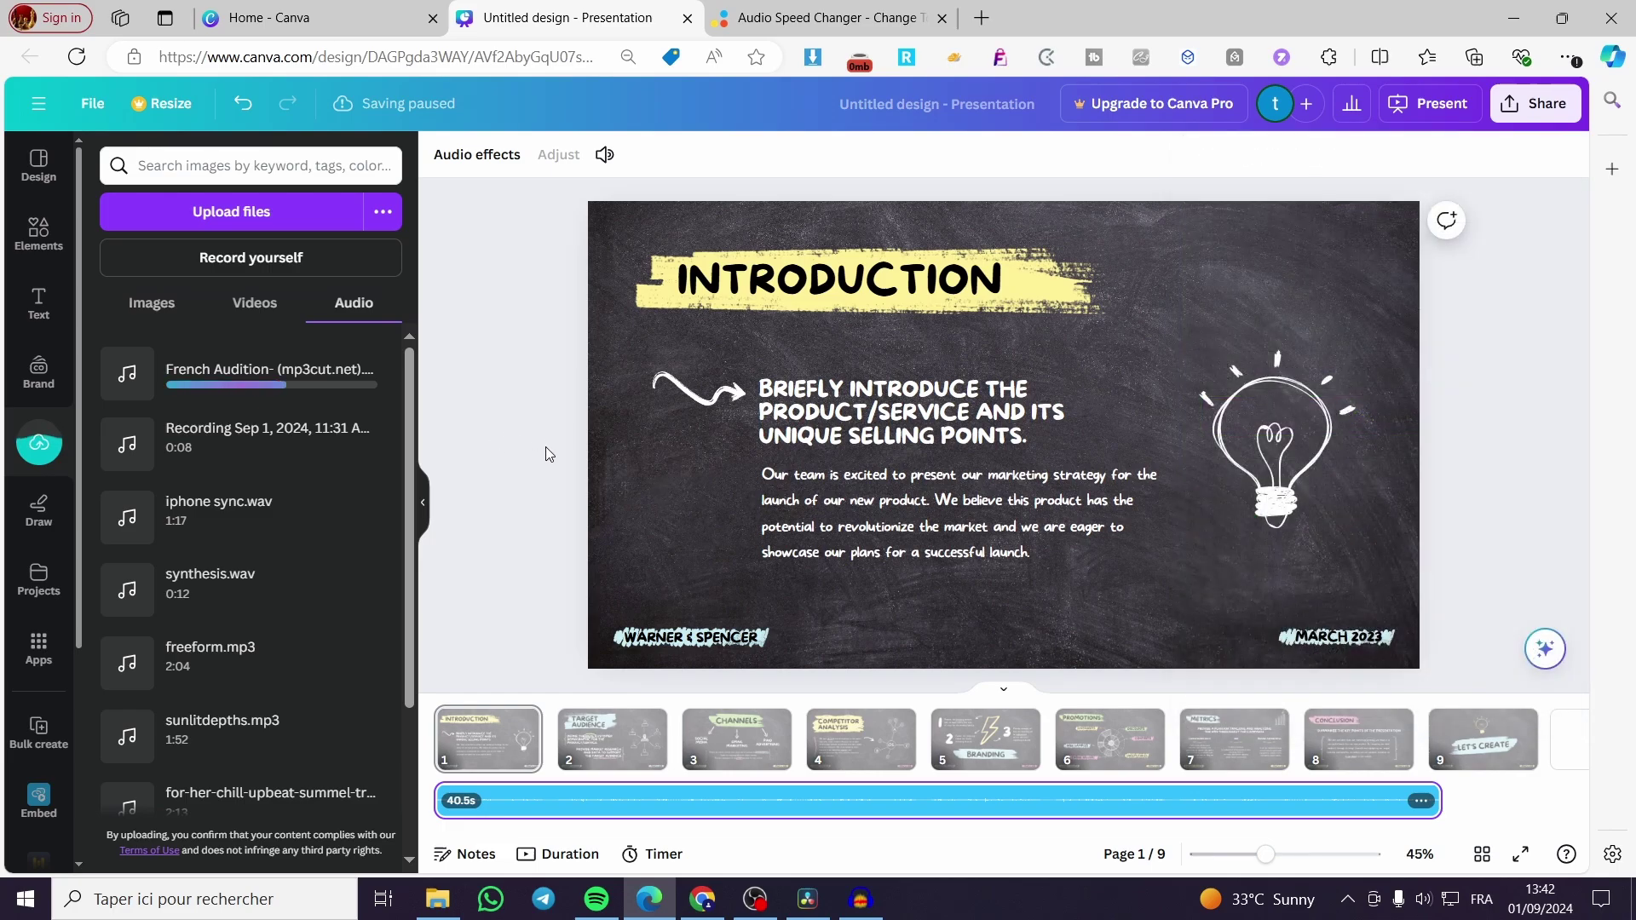